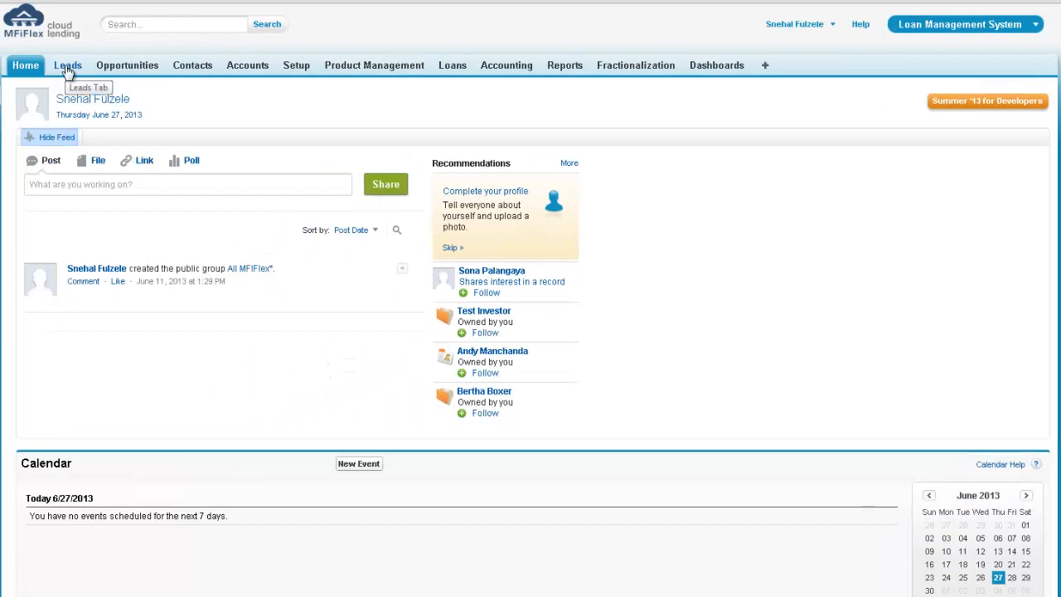
Create a new lead and enter the salutation Mr. and the lead's first name
{"action": "left_click", "coordinate": [68, 67]}
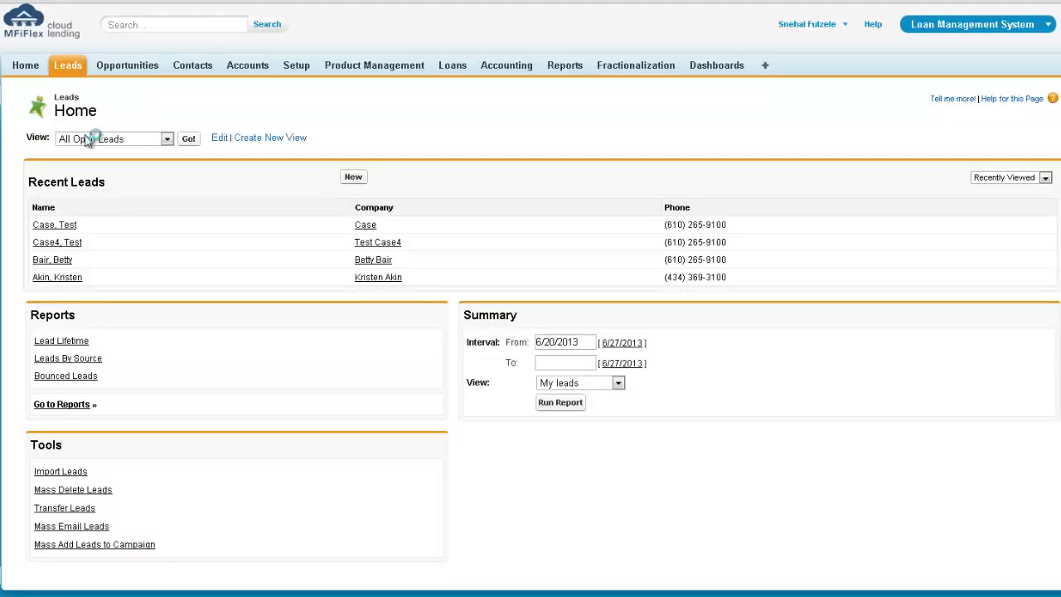
{"action": "left_click", "coordinate": [352, 179]}
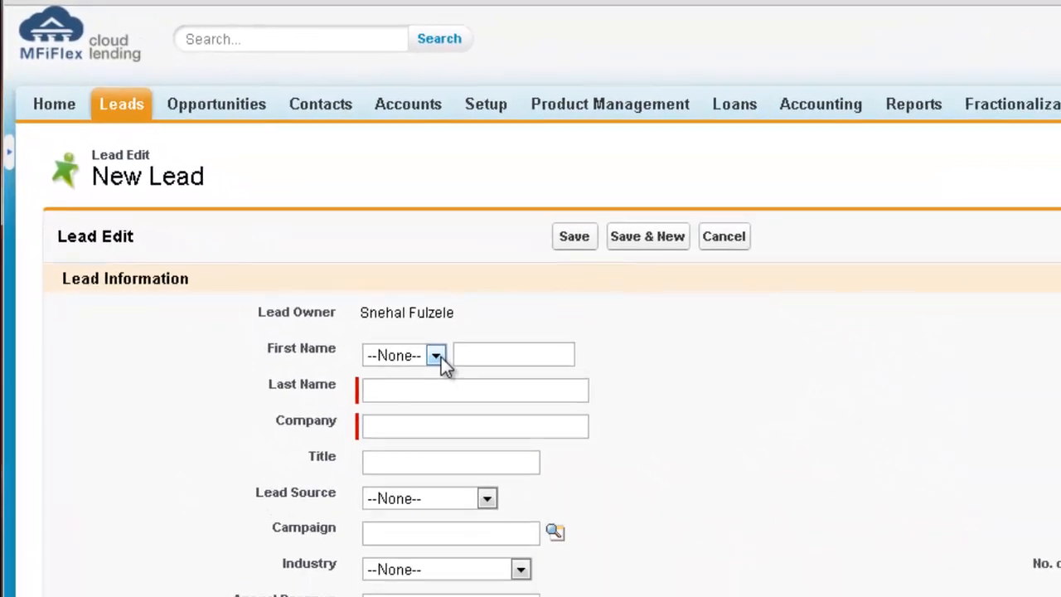
{"action": "left_click", "coordinate": [441, 357]}
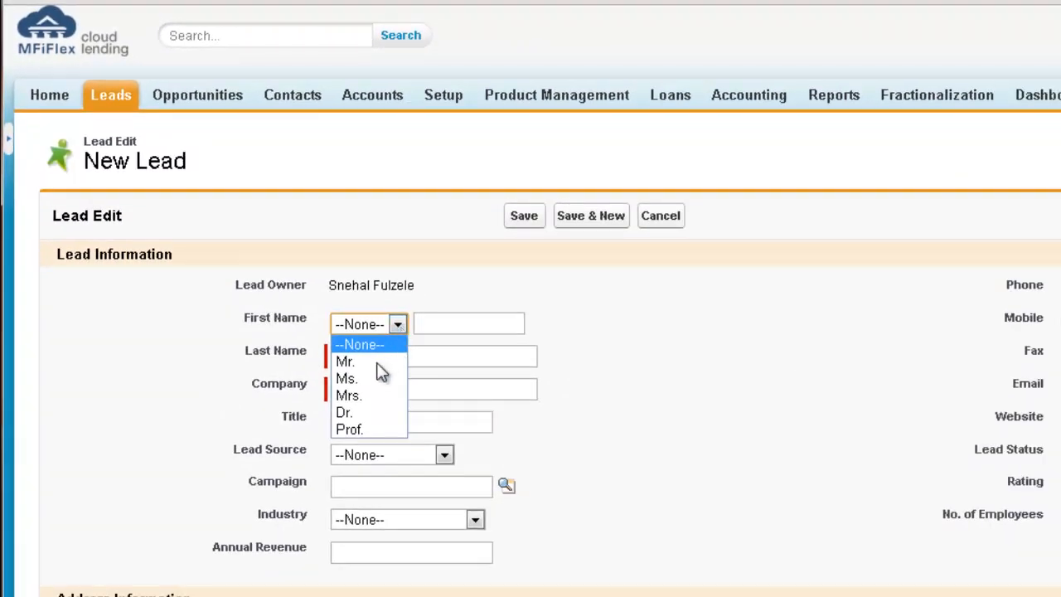
{"action": "left_click", "coordinate": [374, 360]}
{"action": "left_click", "coordinate": [448, 319]}
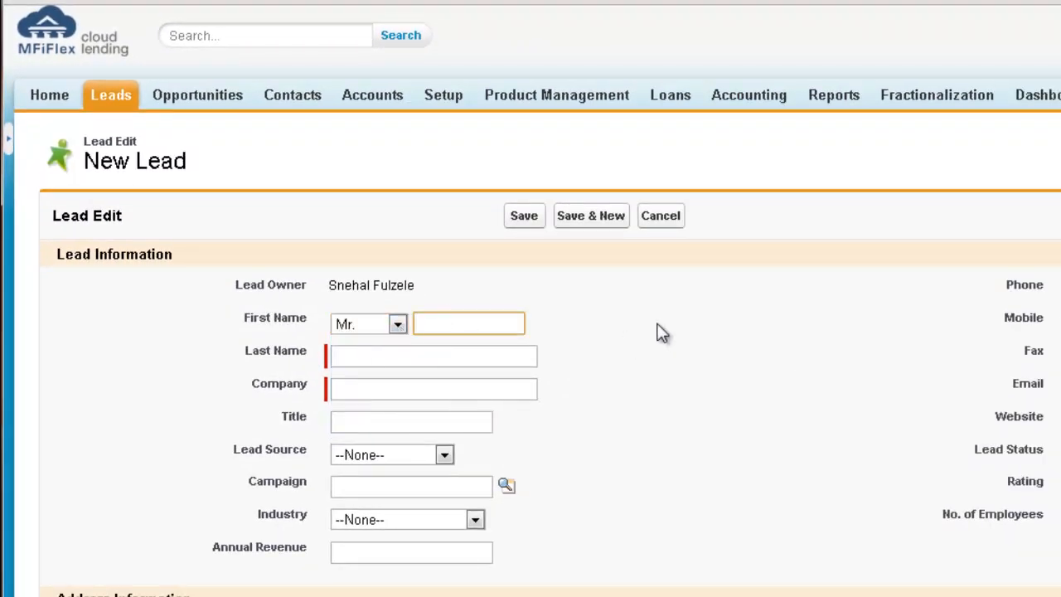
{"action": "type", "text": "Andy"}
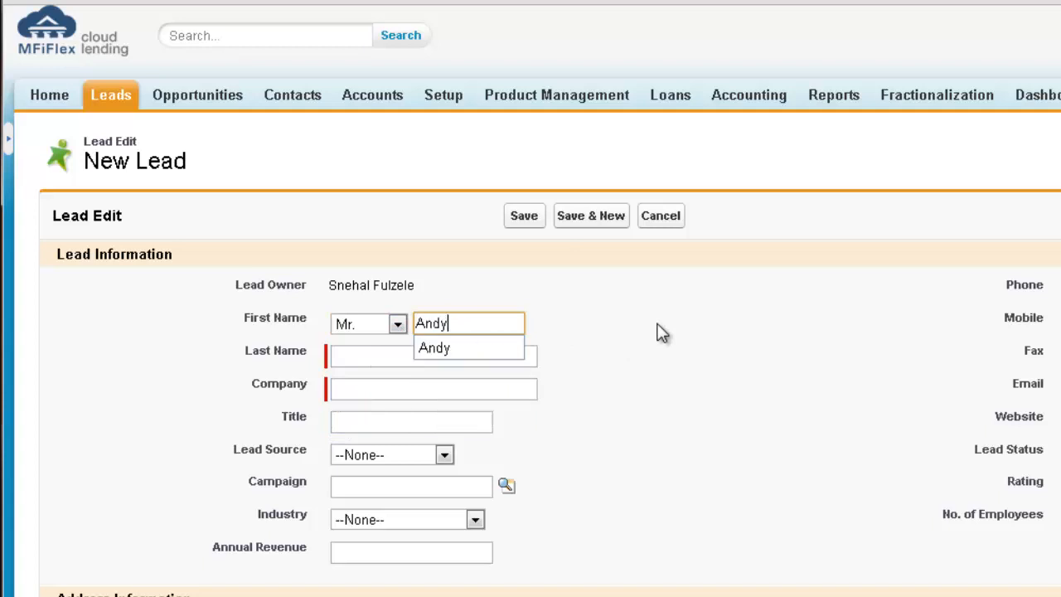
Fill in the lead's last name and set the company to Trader Inc
{"action": "key", "text": "Tab"}
{"action": "type", "text": "Trad"}
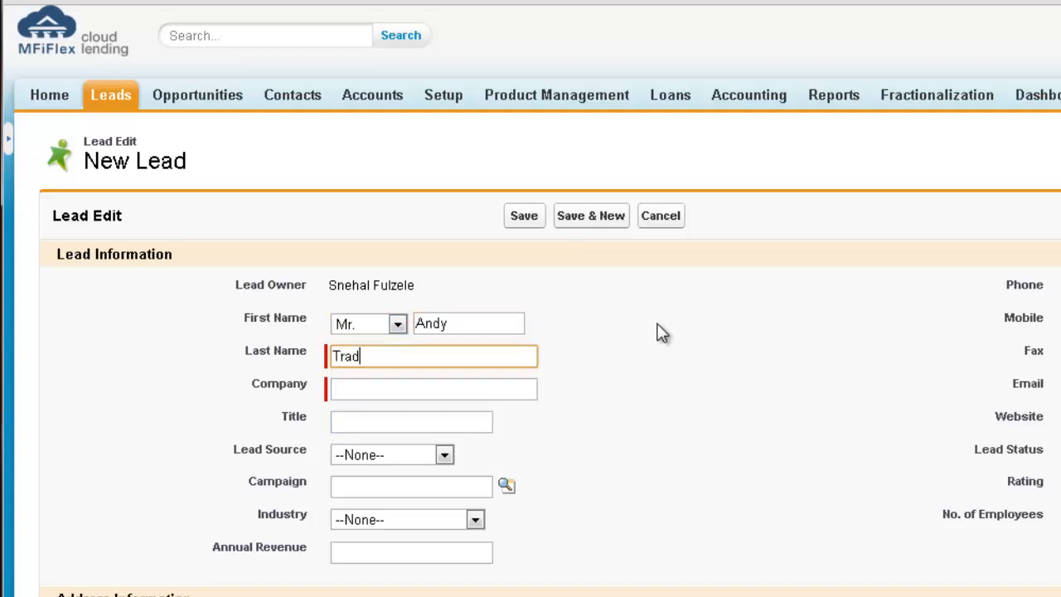
{"action": "type", "text": "er"}
{"action": "key", "text": "Tab"}
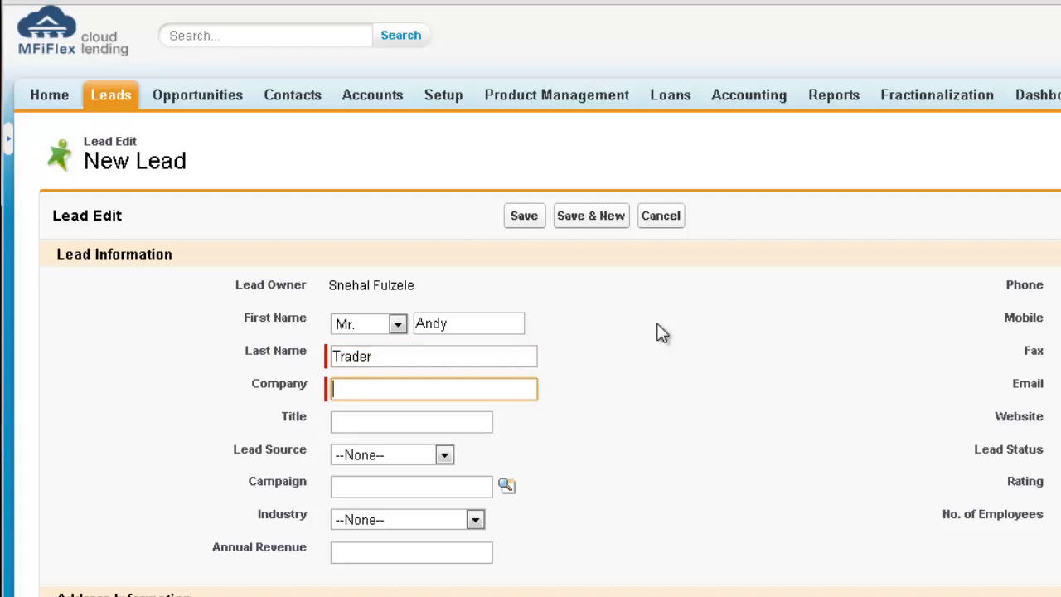
{"action": "type", "text": "Trader Inc."}
{"action": "left_click", "coordinate": [427, 422]}
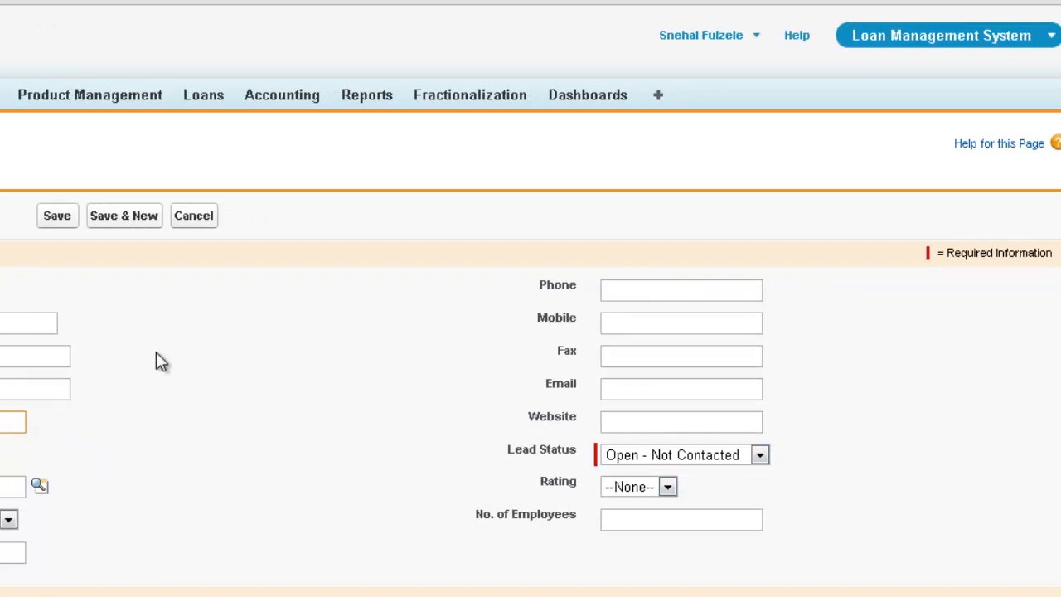
In the lead's loan information, set the loan term to 12 months and the billing method to Declining Balance
{"action": "scroll", "coordinate": [391, 289], "scroll_direction": "down", "scroll_amount": 5}
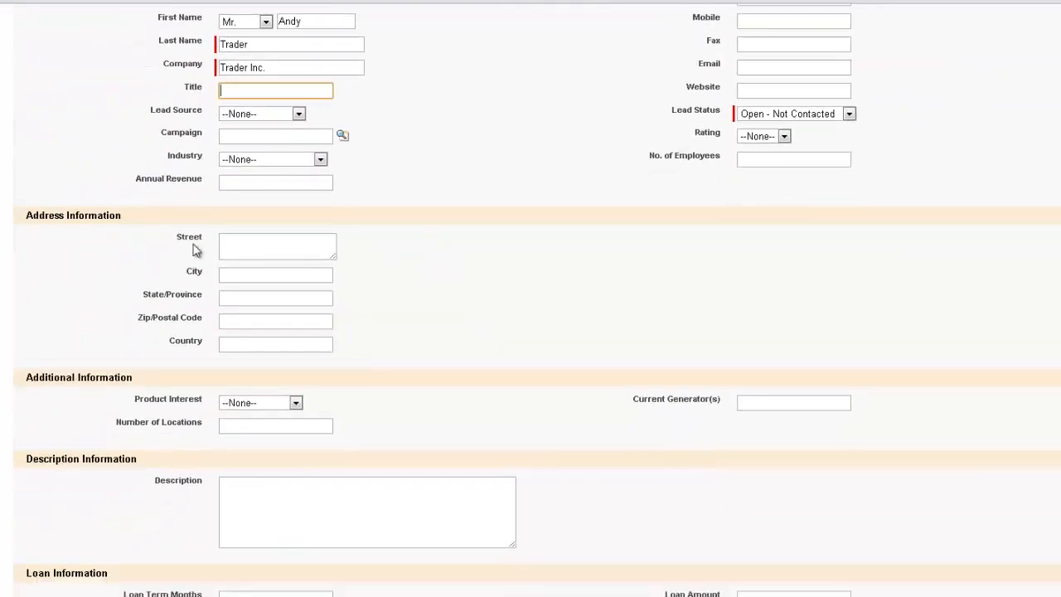
{"action": "scroll", "coordinate": [445, 284], "scroll_direction": "down", "scroll_amount": 3}
{"action": "scroll", "coordinate": [446, 285], "scroll_direction": "down", "scroll_amount": 3}
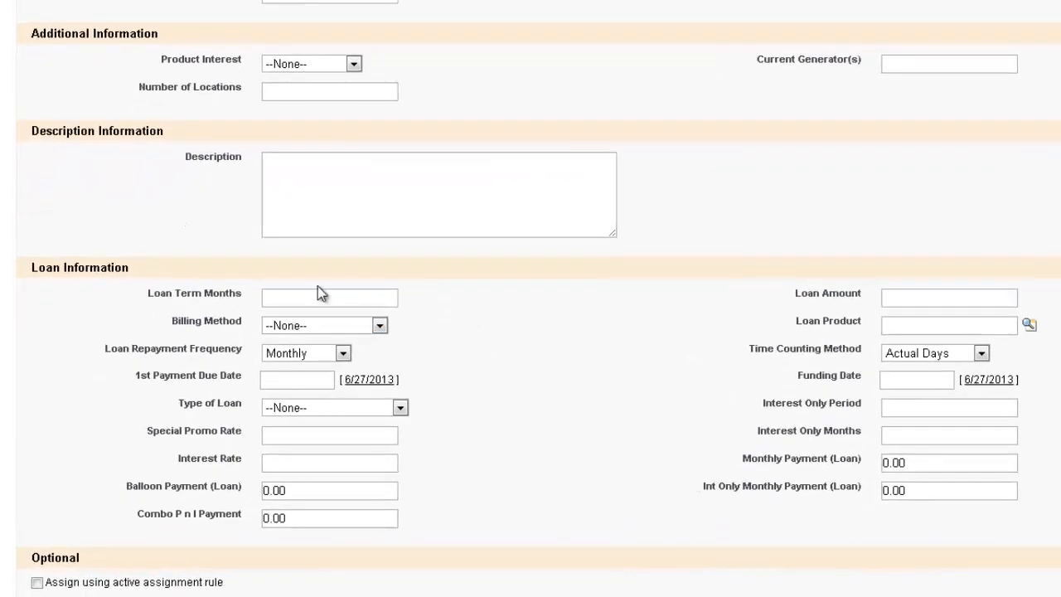
{"action": "left_click", "coordinate": [313, 299]}
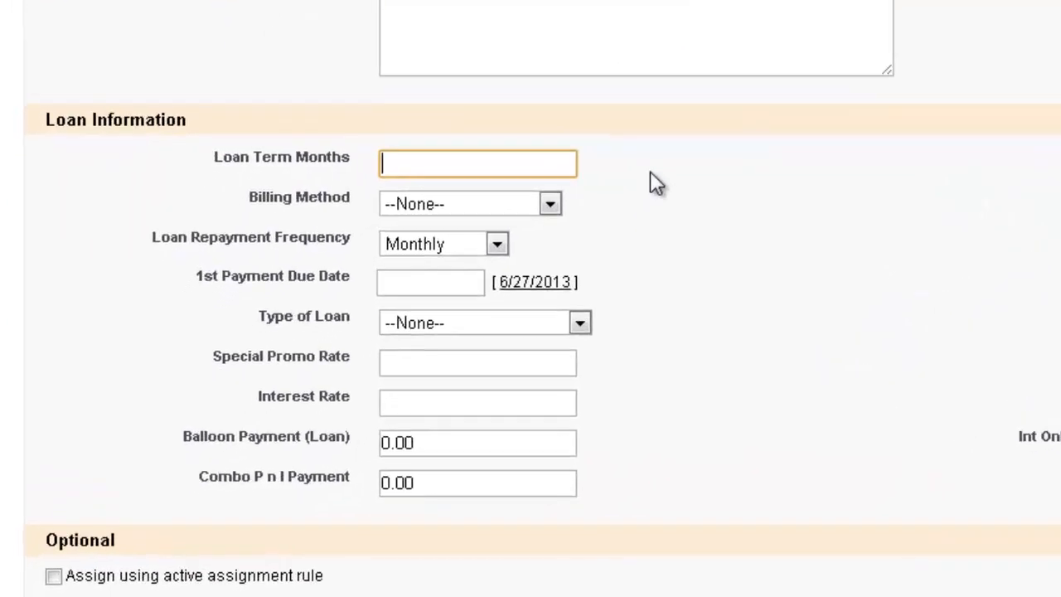
{"action": "type", "text": "12"}
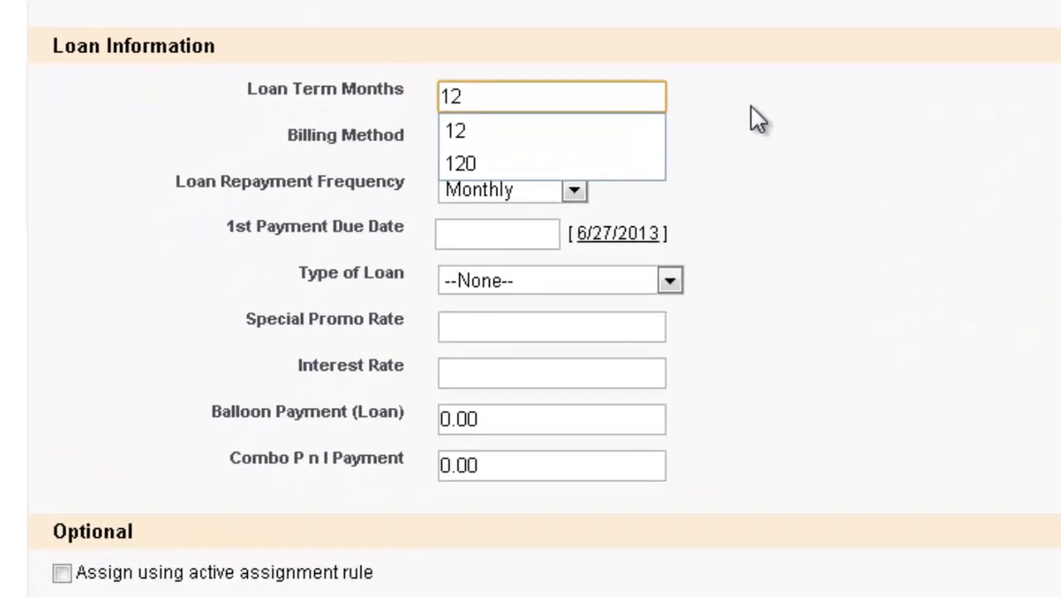
{"action": "left_click", "coordinate": [751, 107]}
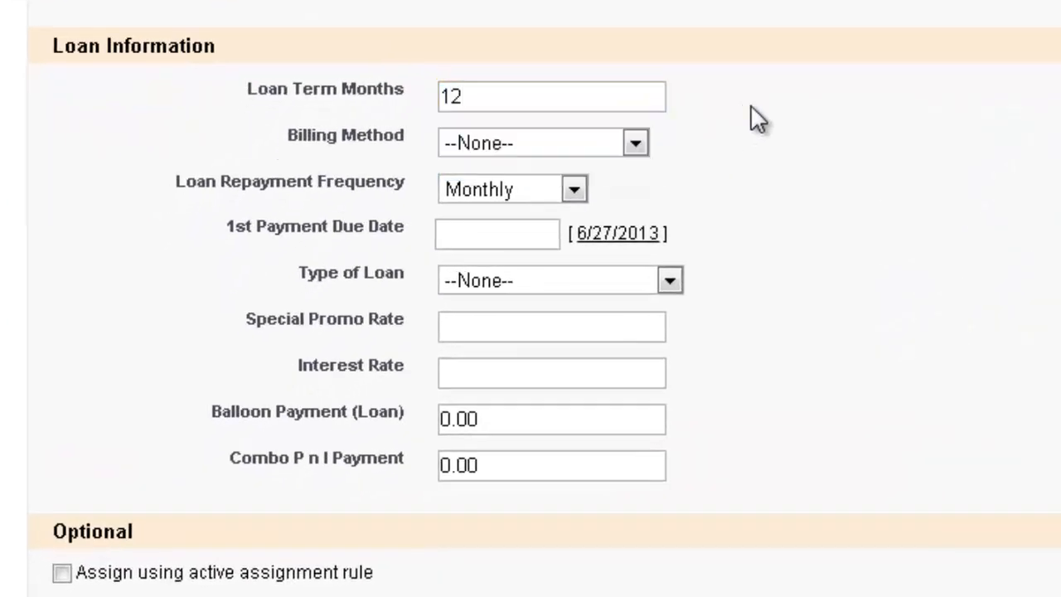
{"action": "left_click", "coordinate": [634, 143]}
{"action": "left_click", "coordinate": [605, 195]}
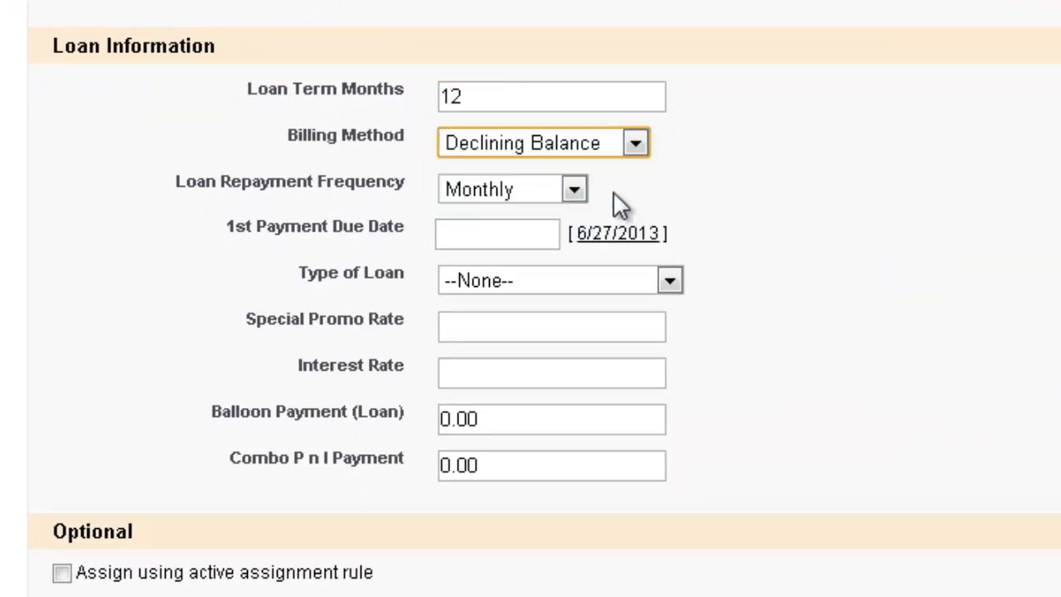
Keep the loan repayment frequency at Monthly and set the type of loan to Principal & Interest
{"action": "left_click", "coordinate": [580, 189]}
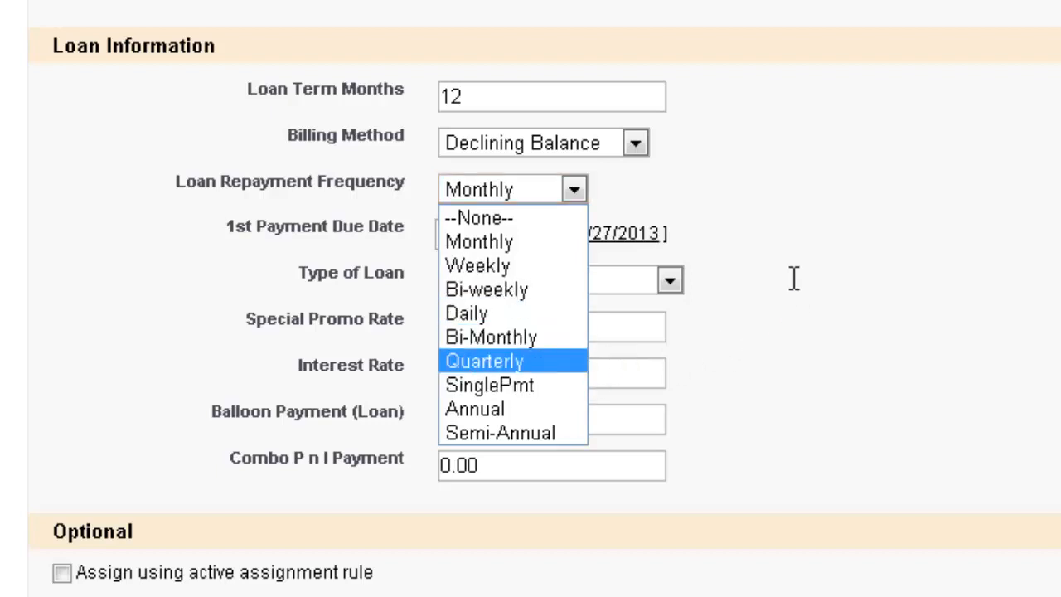
{"action": "left_click", "coordinate": [727, 279]}
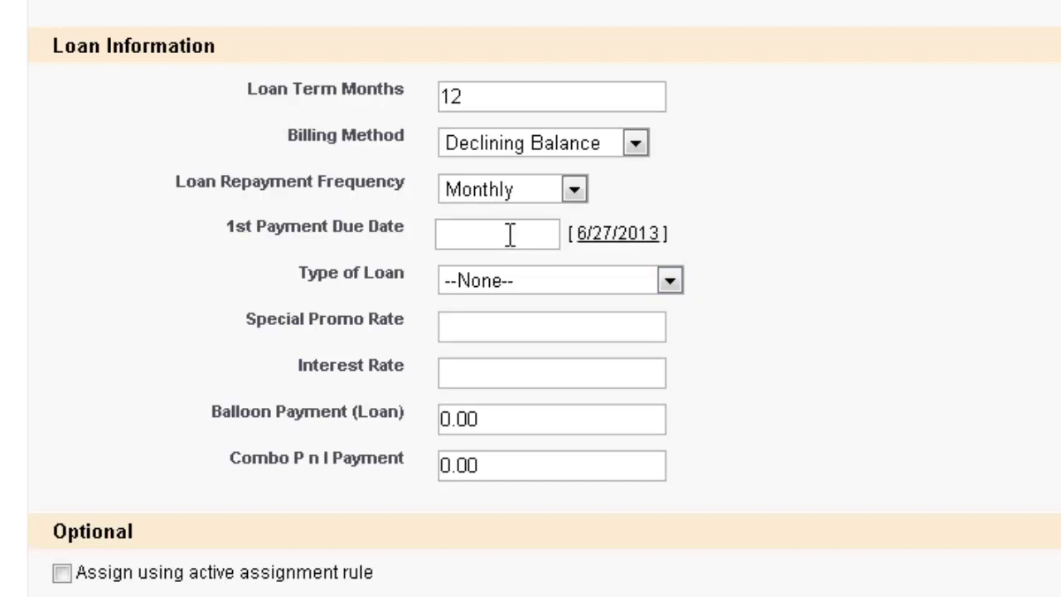
{"action": "left_click", "coordinate": [669, 281]}
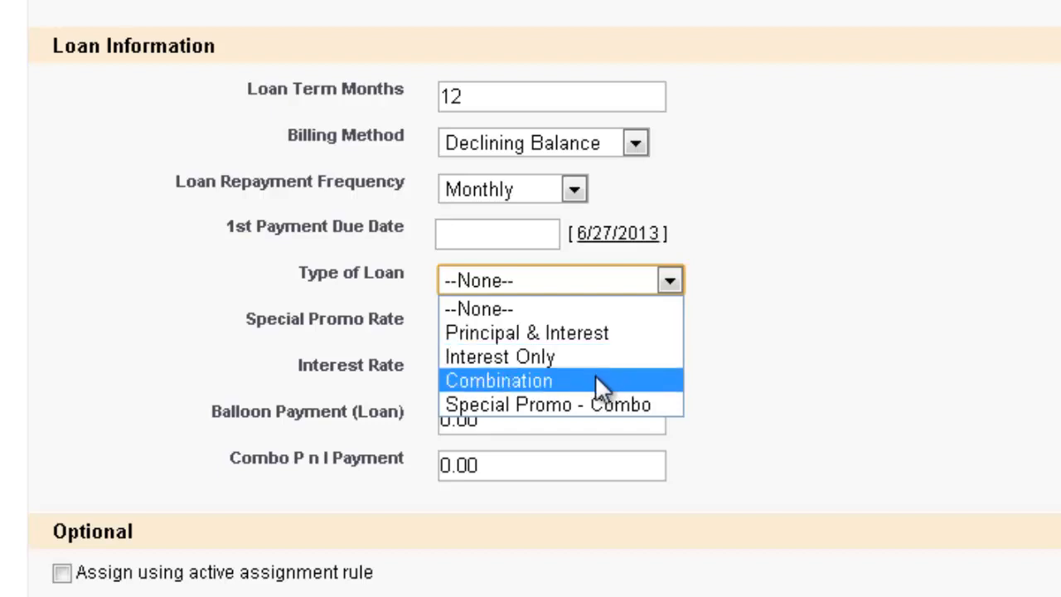
{"action": "left_click", "coordinate": [568, 333]}
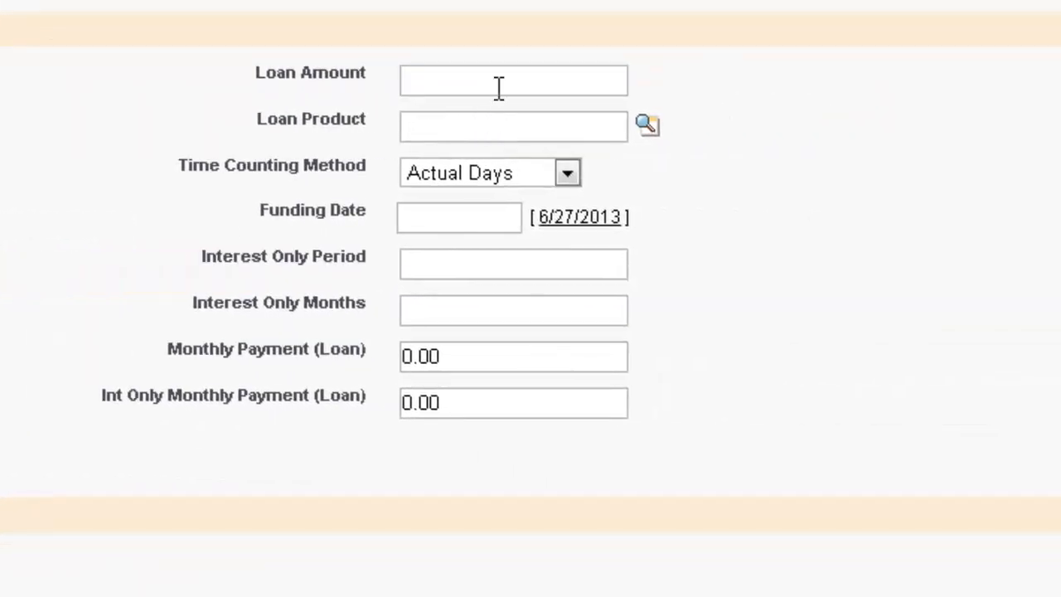
Look up and assign the loan product LP1, and save the new lead
{"action": "left_click", "coordinate": [650, 133]}
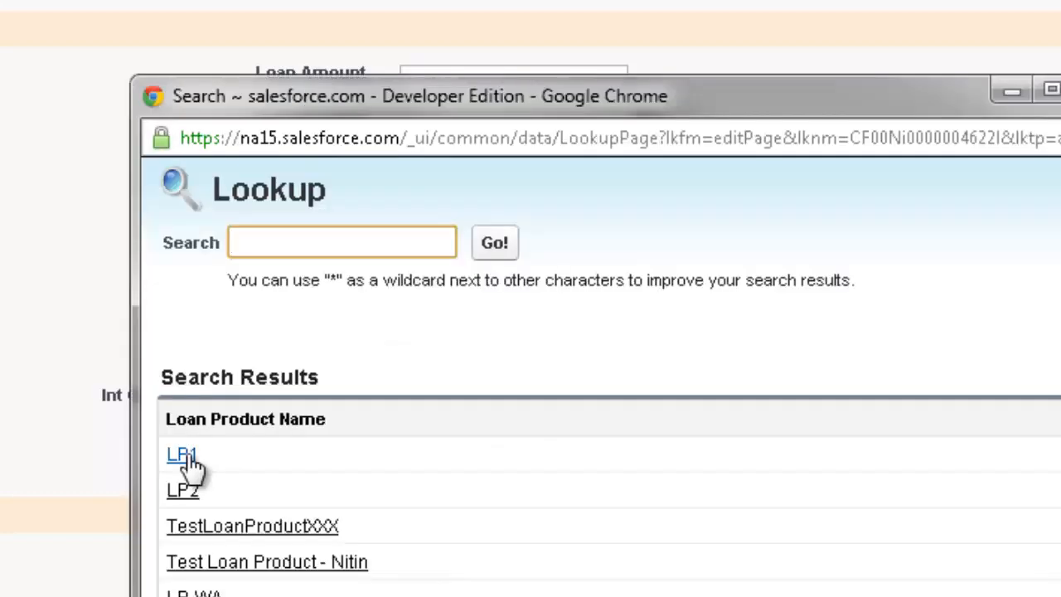
{"action": "left_click", "coordinate": [184, 456]}
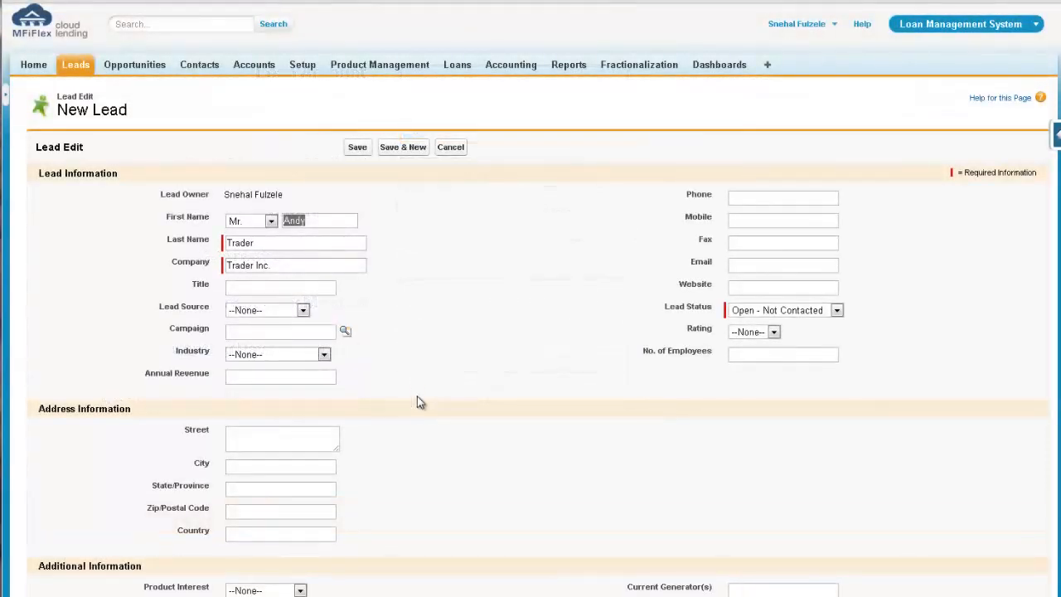
{"action": "left_click", "coordinate": [357, 149]}
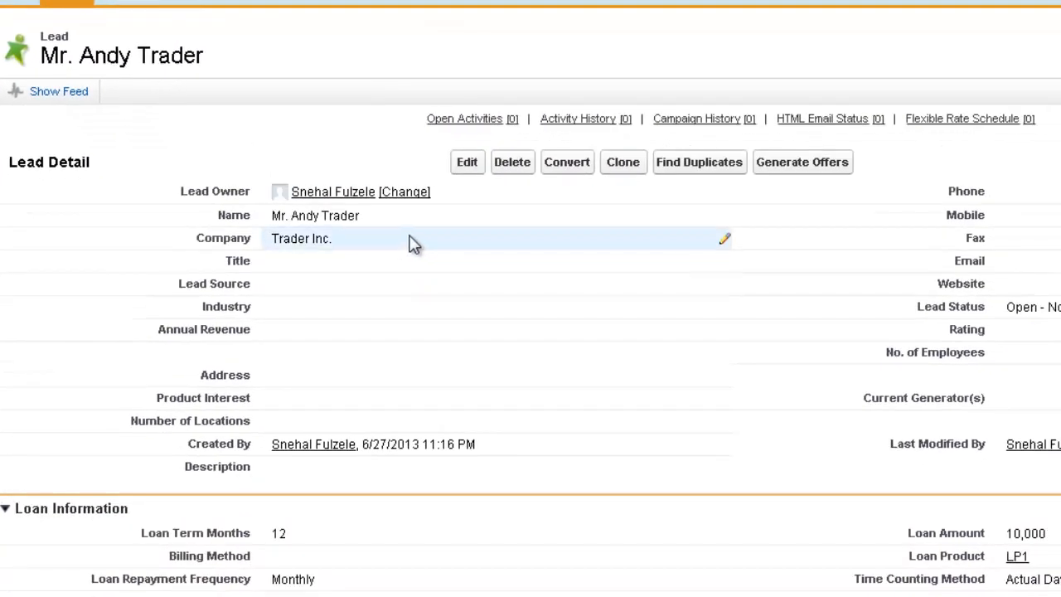
Convert the saved lead into a new Trader Inc. account with the opportunity Trader Inc.- and status Closed - Converted
{"action": "scroll", "coordinate": [413, 242], "scroll_direction": "down", "scroll_amount": 5}
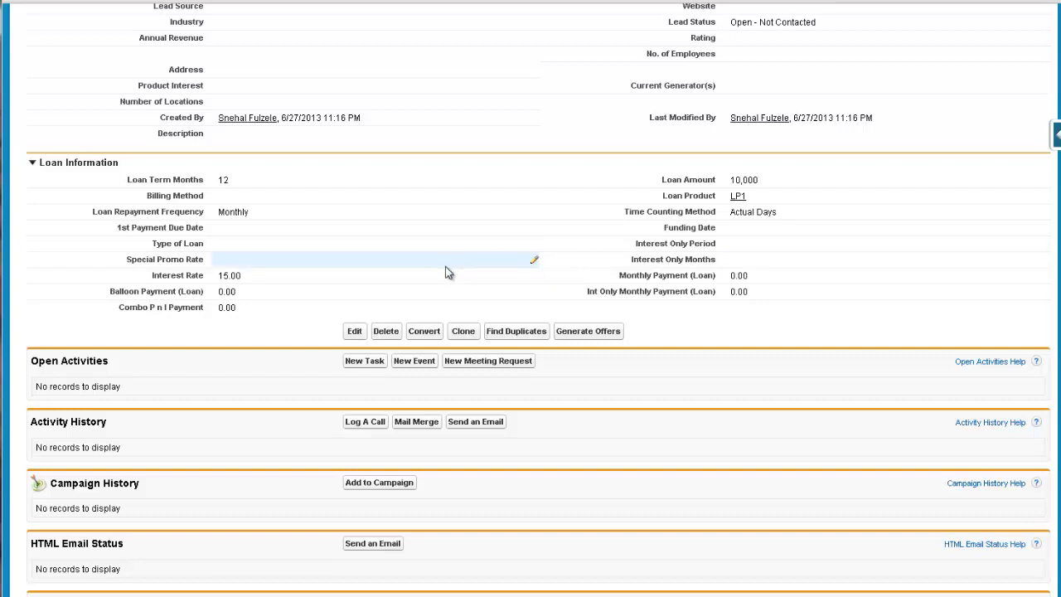
{"action": "left_click", "coordinate": [423, 331]}
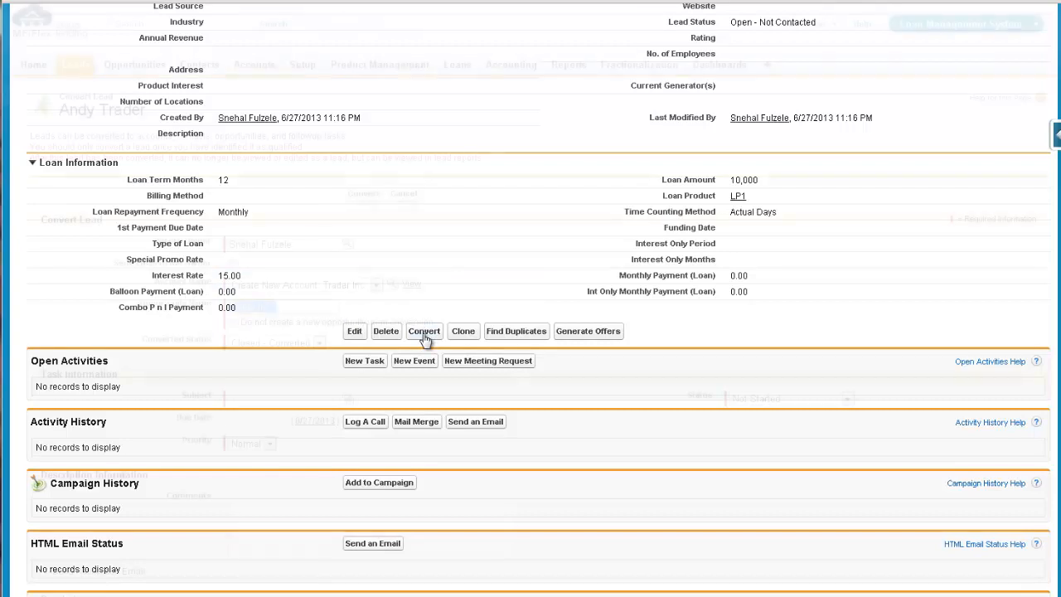
{"action": "left_click", "coordinate": [584, 178]}
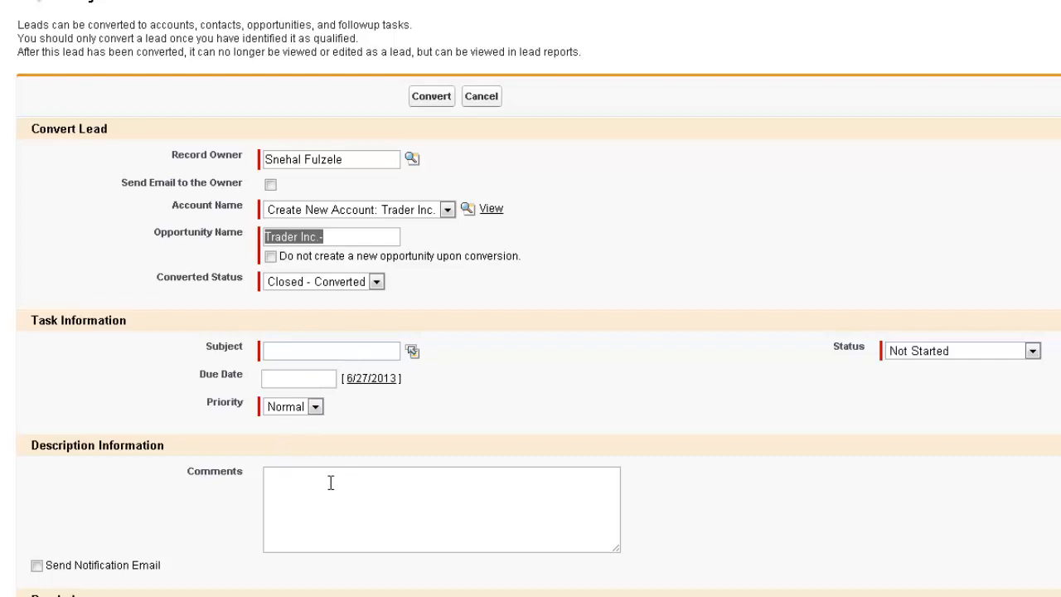
{"action": "left_click", "coordinate": [430, 97]}
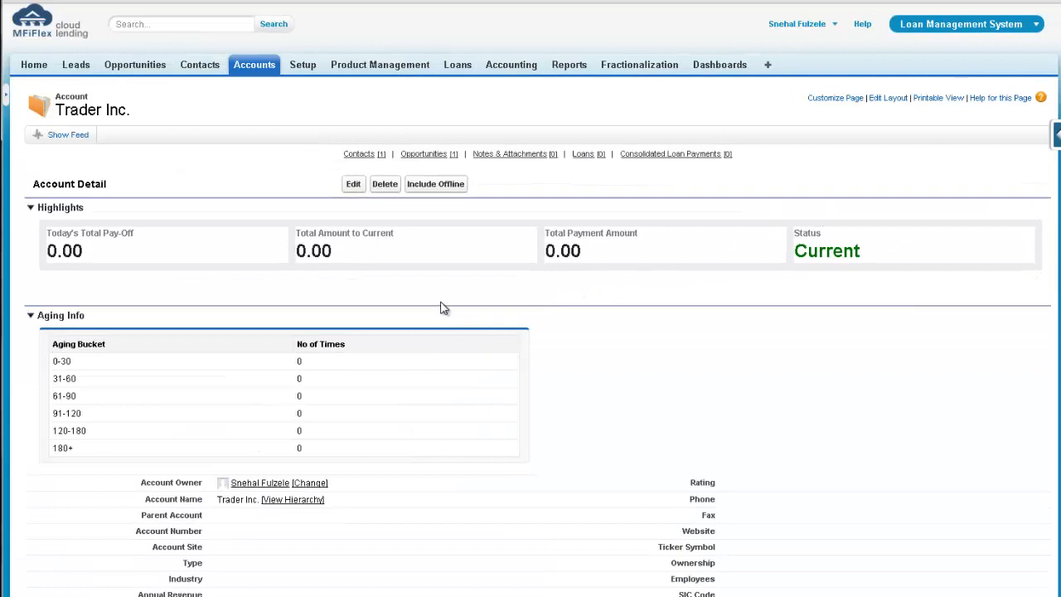
Open the Trader Inc.- opportunity from the opportunities related to the new account
{"action": "scroll", "coordinate": [443, 306], "scroll_direction": "down", "scroll_amount": 1}
{"action": "scroll", "coordinate": [443, 303], "scroll_direction": "down", "scroll_amount": 2}
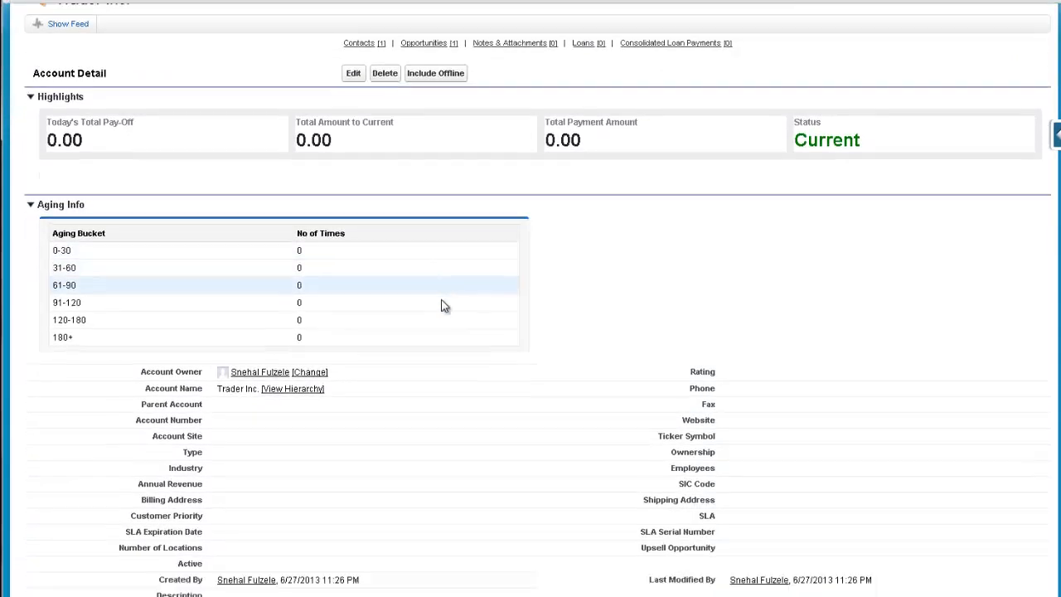
{"action": "scroll", "coordinate": [444, 302], "scroll_direction": "down", "scroll_amount": 1}
{"action": "scroll", "coordinate": [443, 302], "scroll_direction": "down", "scroll_amount": 4}
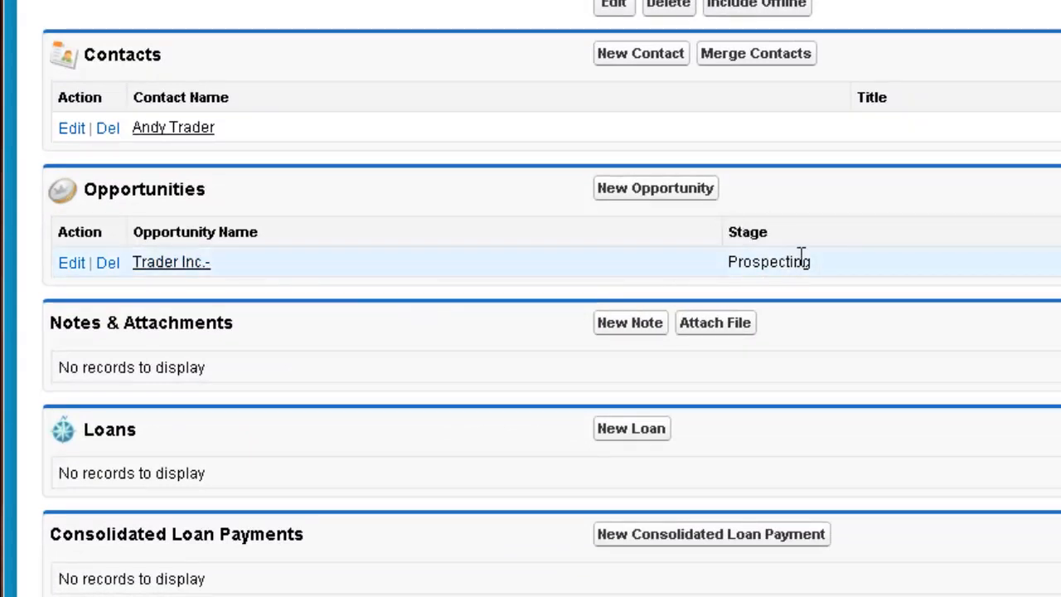
{"action": "left_click", "coordinate": [182, 264]}
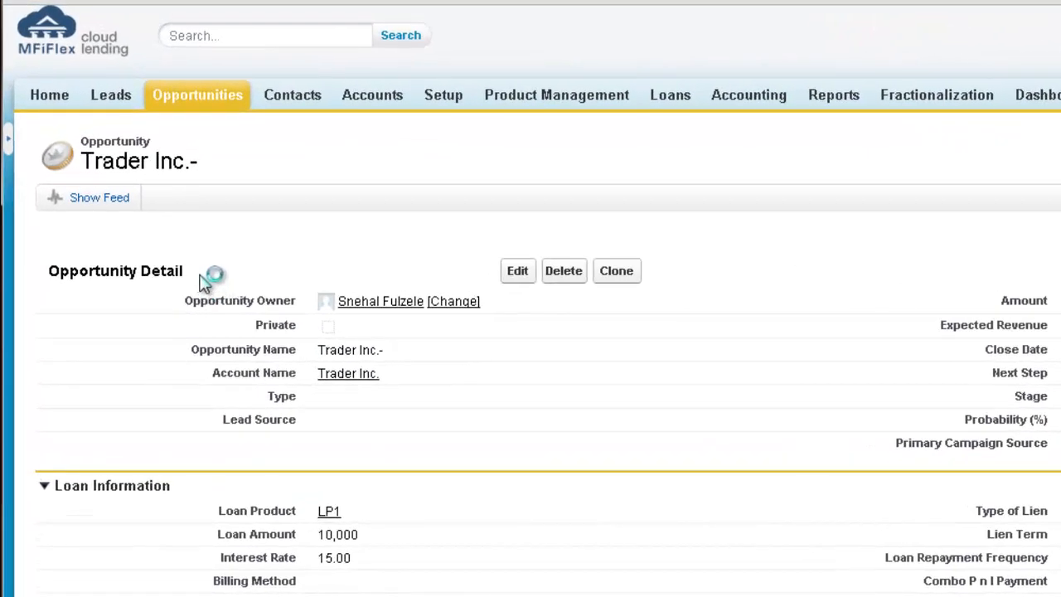
Review the opportunity's details and related records, and change its stage to Proposal/Price Quote
{"action": "scroll", "coordinate": [207, 282], "scroll_direction": "down", "scroll_amount": 4}
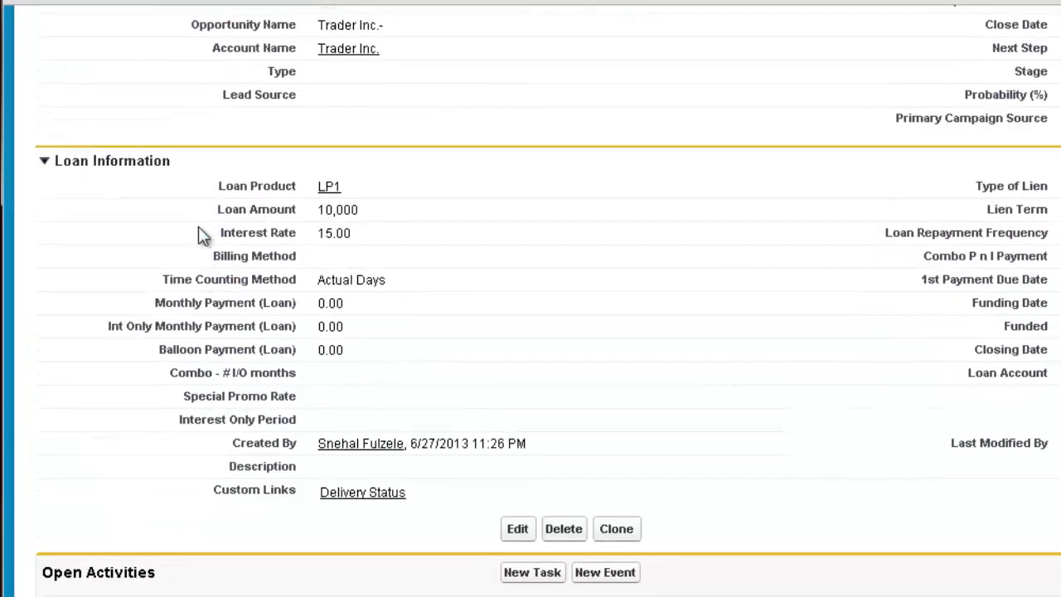
{"action": "scroll", "coordinate": [199, 248], "scroll_direction": "down", "scroll_amount": 3}
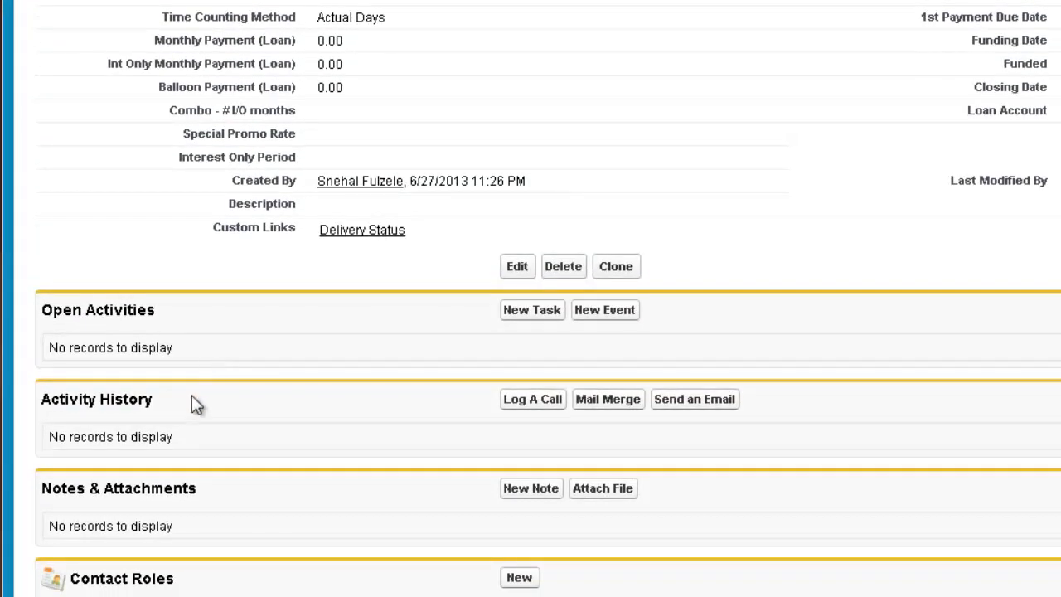
{"action": "scroll", "coordinate": [180, 400], "scroll_direction": "down", "scroll_amount": 3}
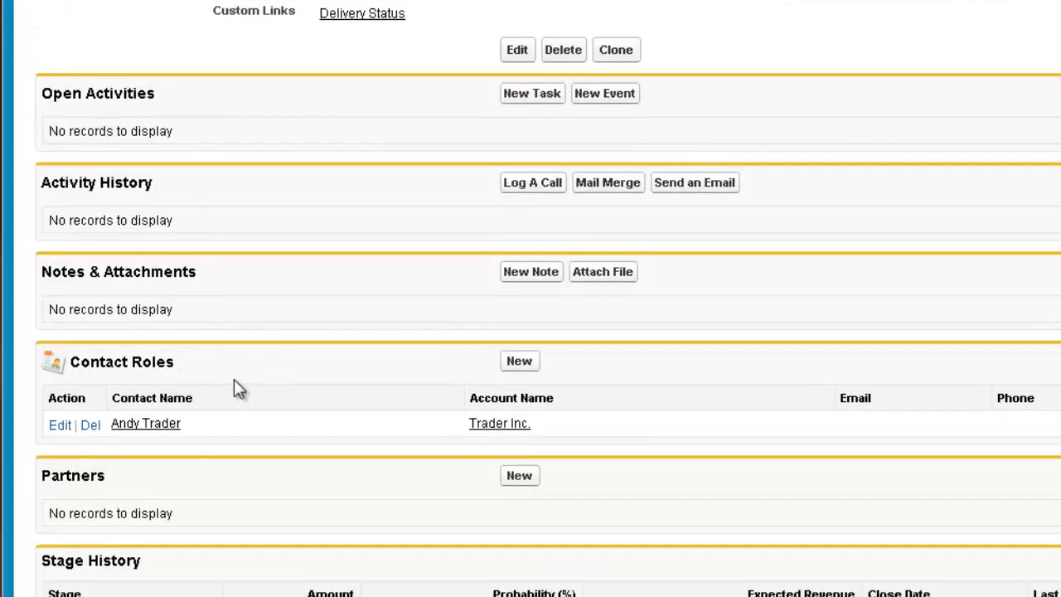
{"action": "scroll", "coordinate": [234, 390], "scroll_direction": "down", "scroll_amount": 1}
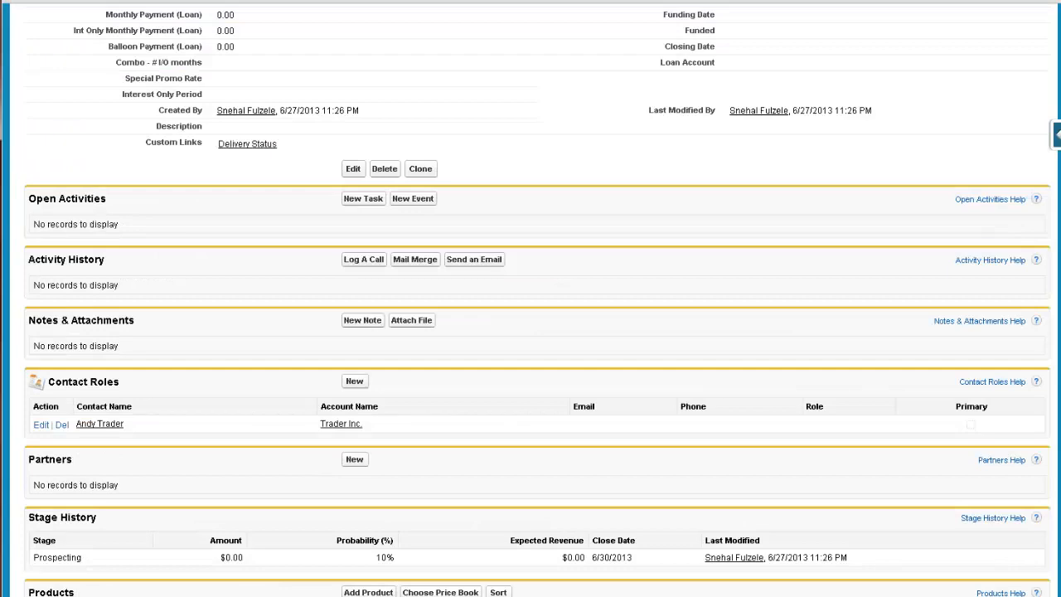
{"action": "scroll", "coordinate": [207, 582], "scroll_direction": "up", "scroll_amount": 5}
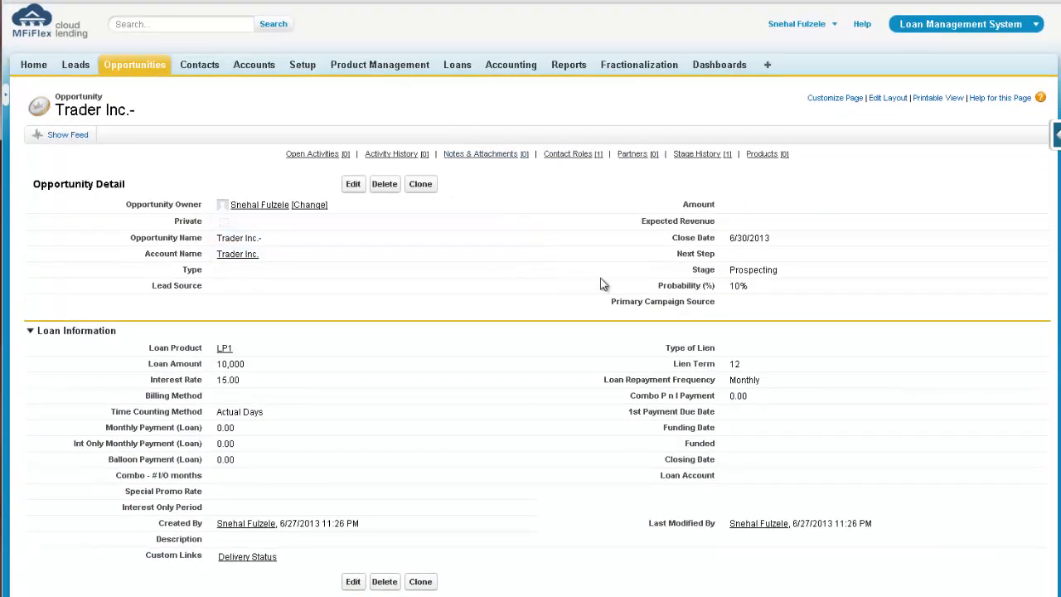
{"action": "double_click", "coordinate": [800, 274]}
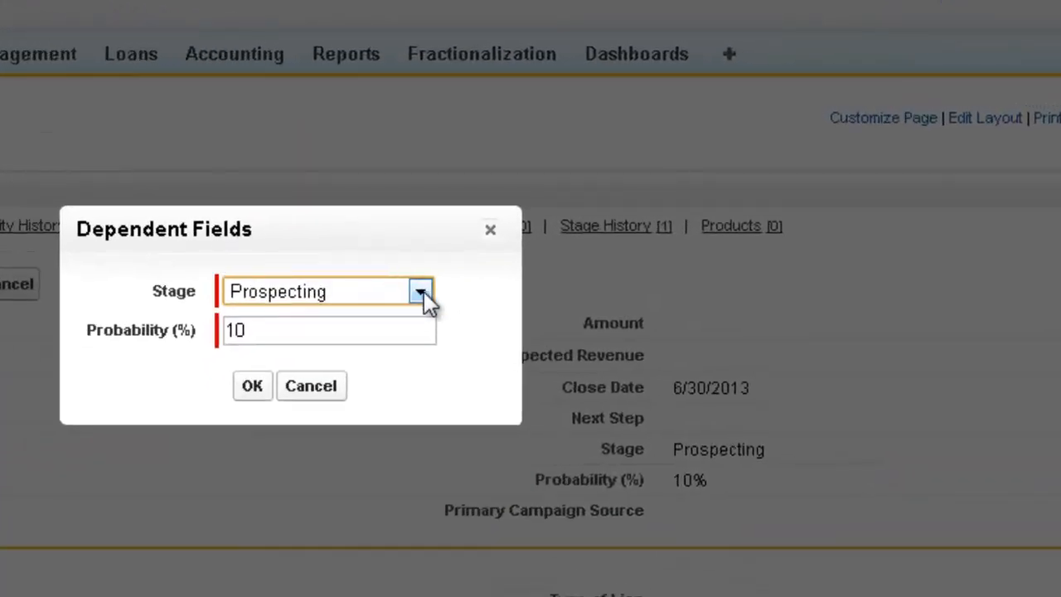
{"action": "left_click", "coordinate": [421, 293]}
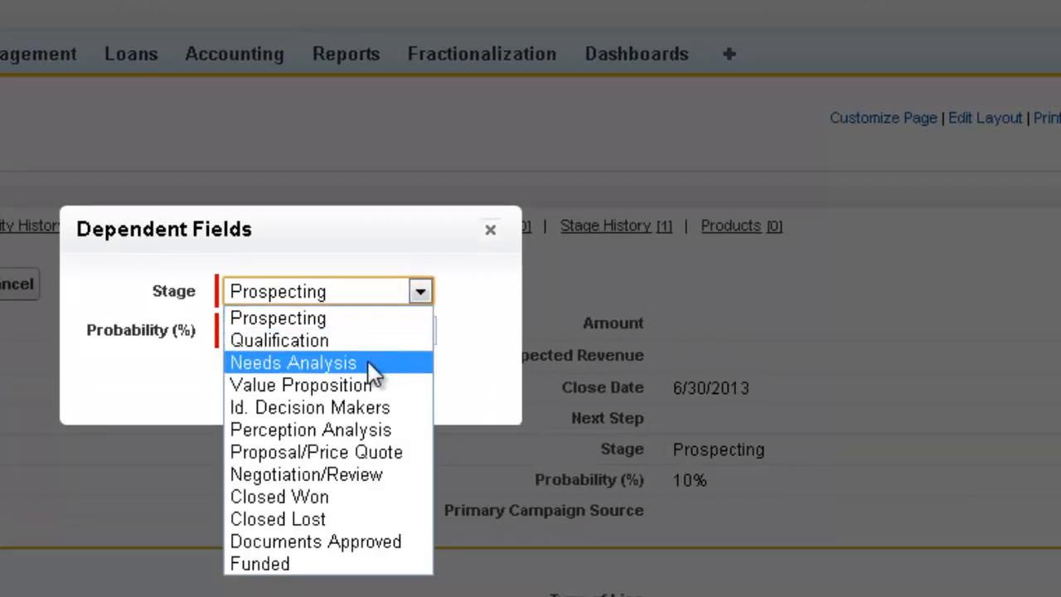
{"action": "left_click", "coordinate": [374, 461]}
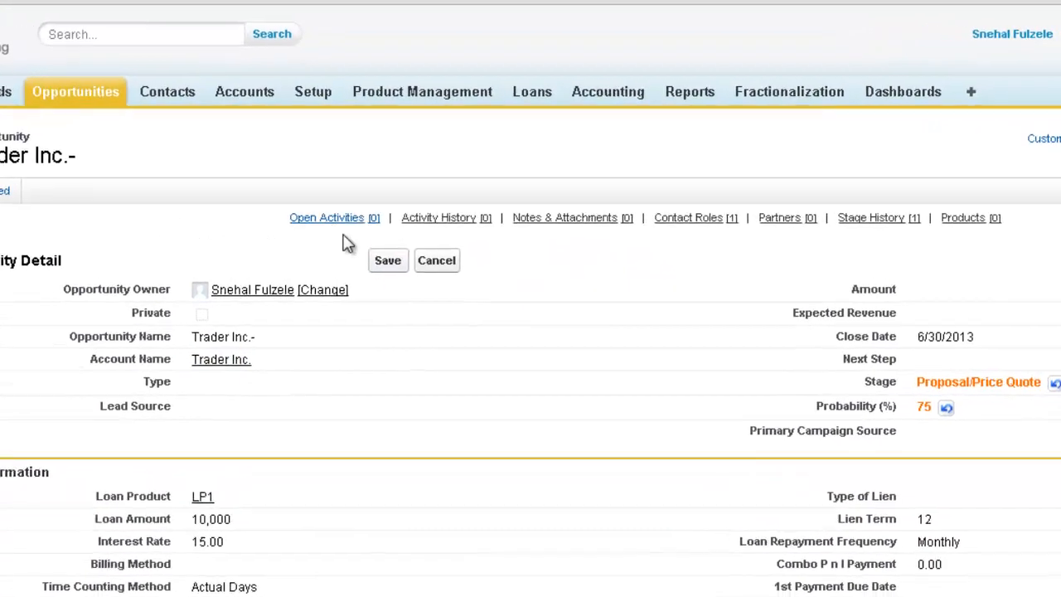
Save the opportunity's stage change, filling in the required loan closing date with 6/27/2013
{"action": "left_click", "coordinate": [373, 289]}
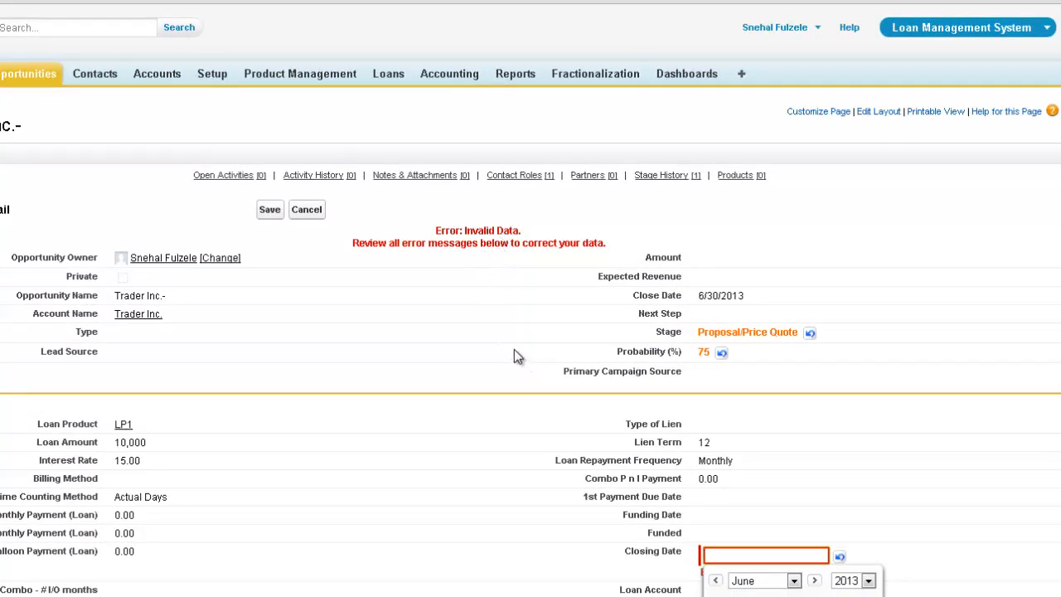
{"action": "scroll", "coordinate": [514, 348], "scroll_direction": "down", "scroll_amount": 3}
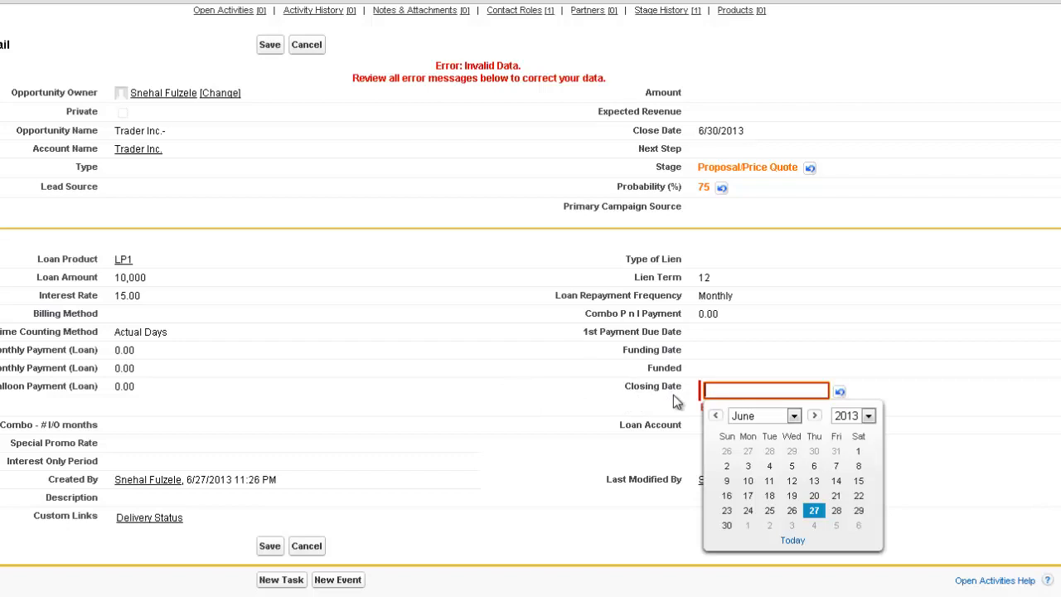
{"action": "left_click", "coordinate": [814, 511]}
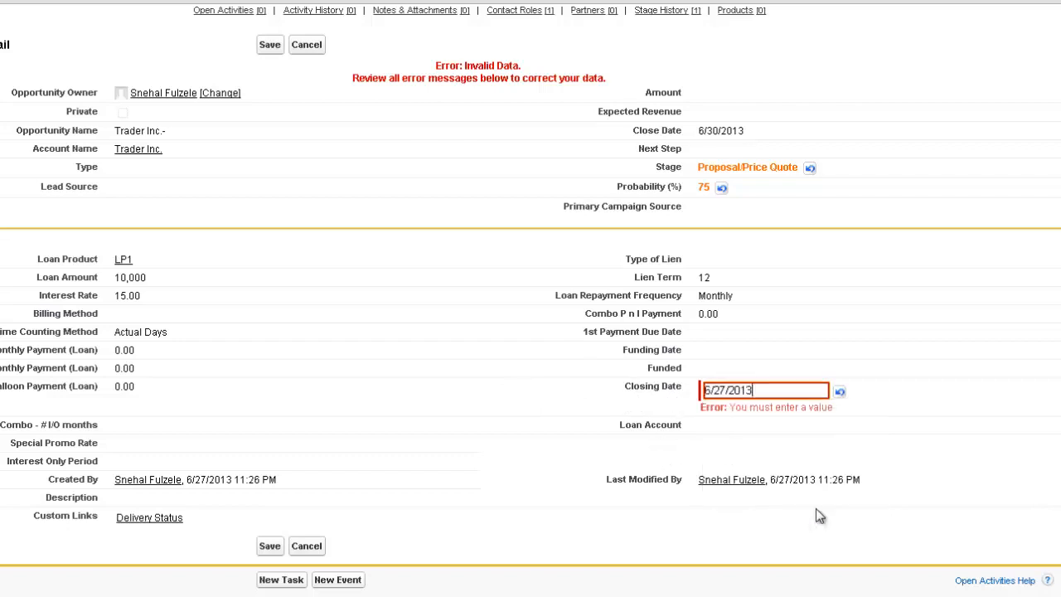
{"action": "left_click", "coordinate": [270, 46]}
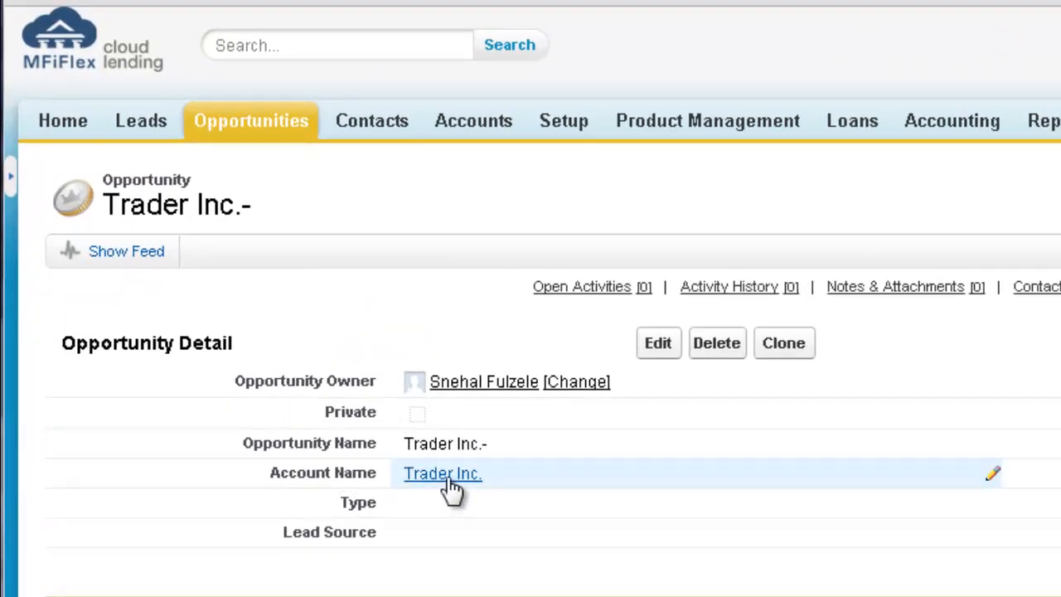
Open the opportunity's Trader Inc. account and start a new loan application from its related loans
{"action": "mouse_move", "coordinate": [443, 490]}
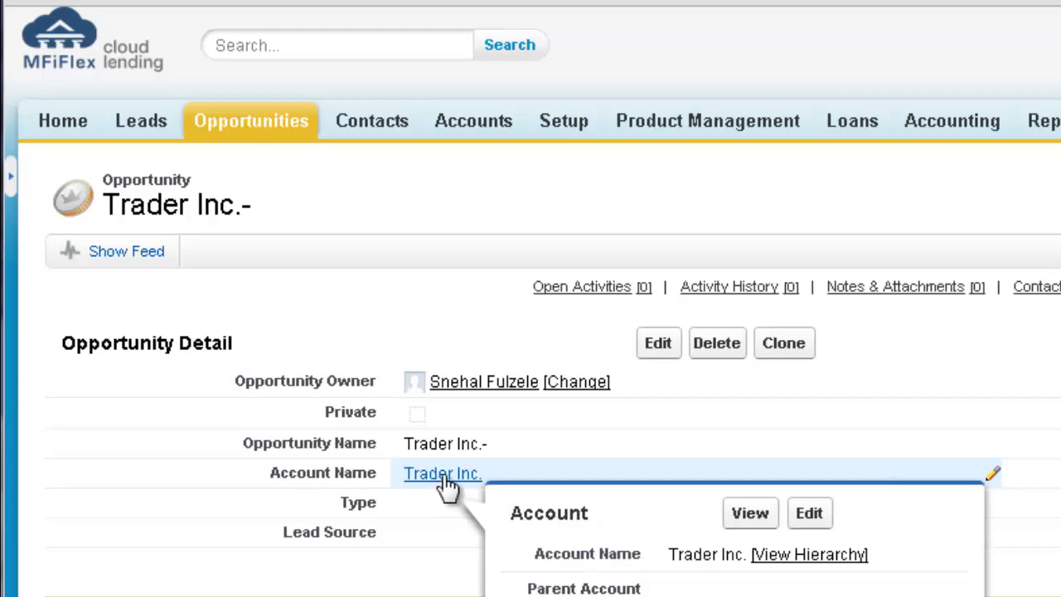
{"action": "left_click", "coordinate": [439, 478]}
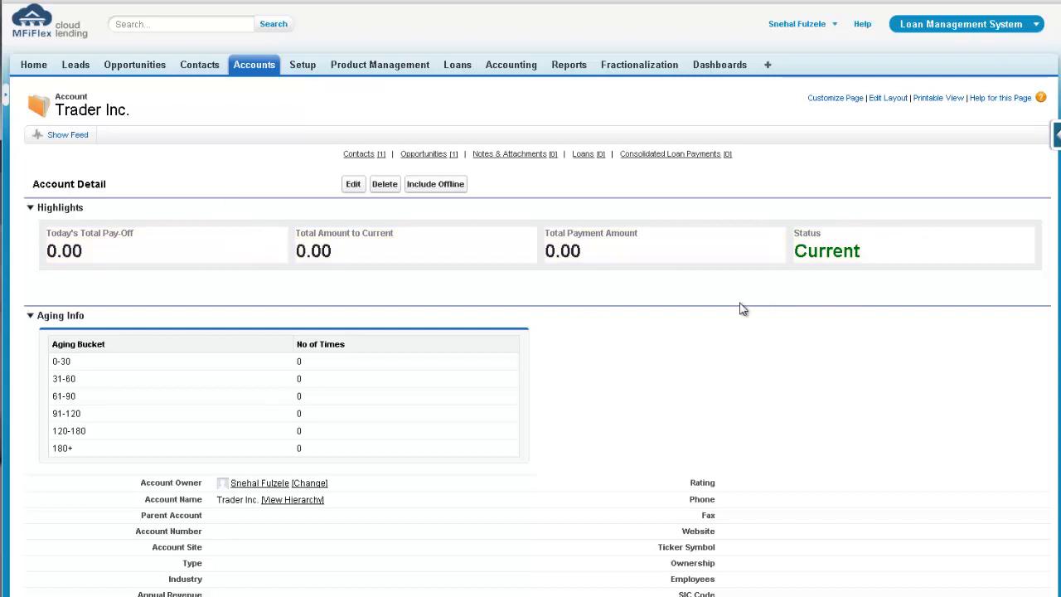
{"action": "scroll", "coordinate": [634, 351], "scroll_direction": "down", "scroll_amount": 5}
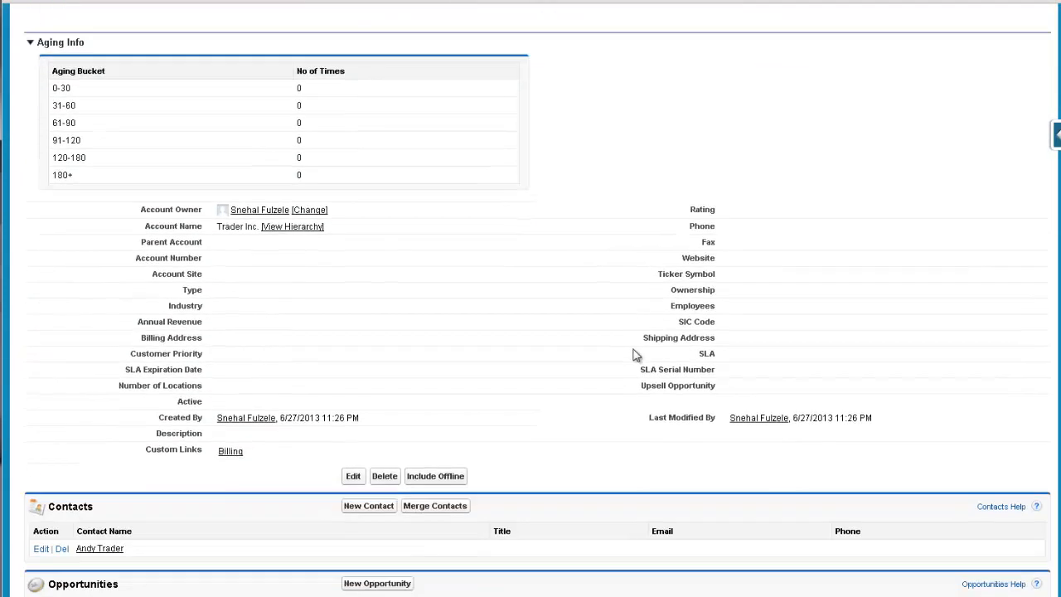
{"action": "scroll", "coordinate": [630, 351], "scroll_direction": "down", "scroll_amount": 4}
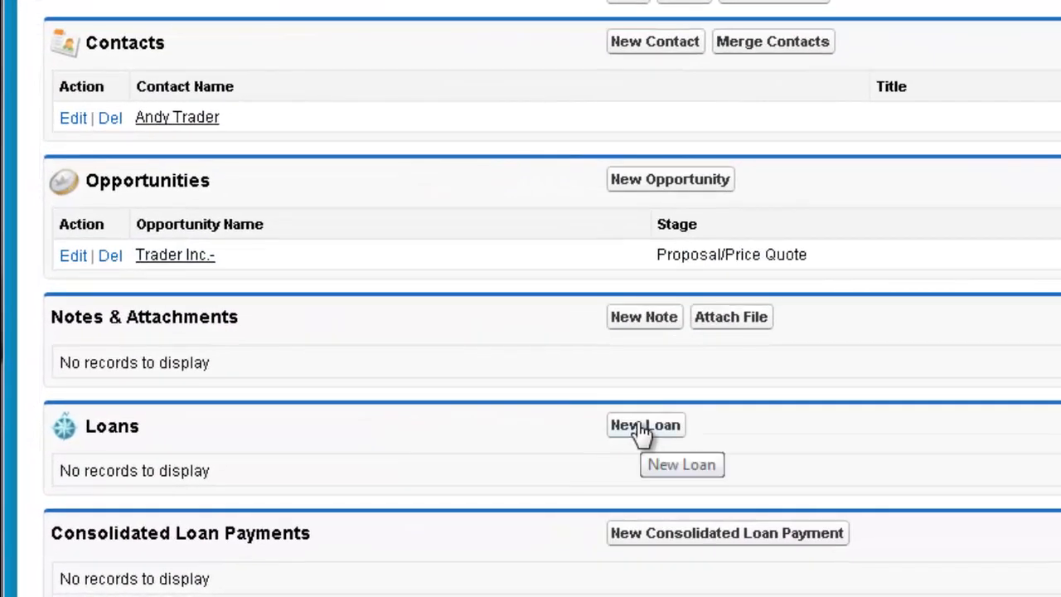
{"action": "left_click", "coordinate": [645, 426]}
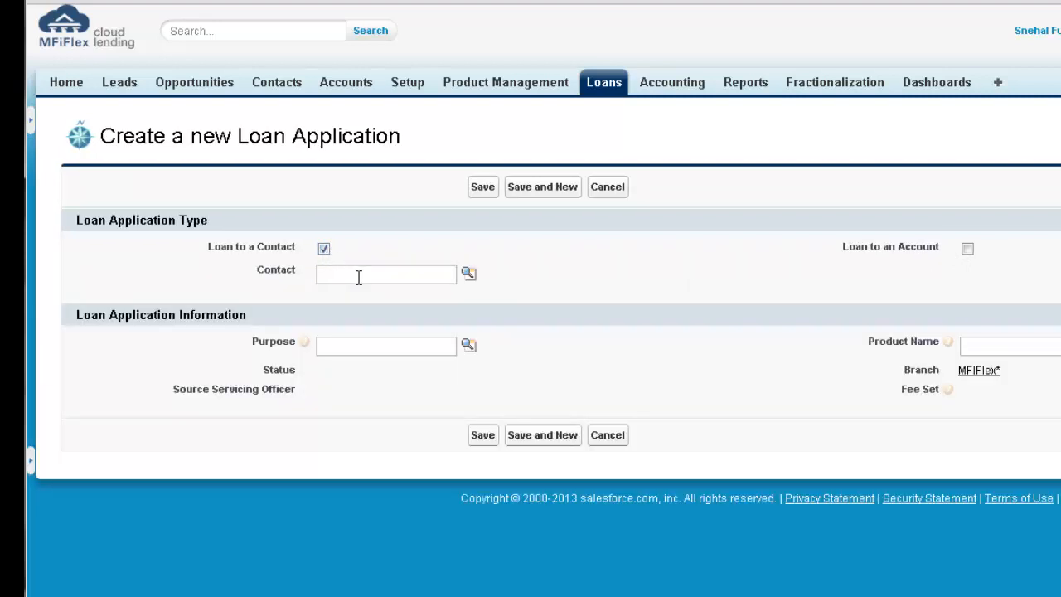
{"action": "left_click", "coordinate": [358, 275]}
{"action": "type", "text": "andy"}
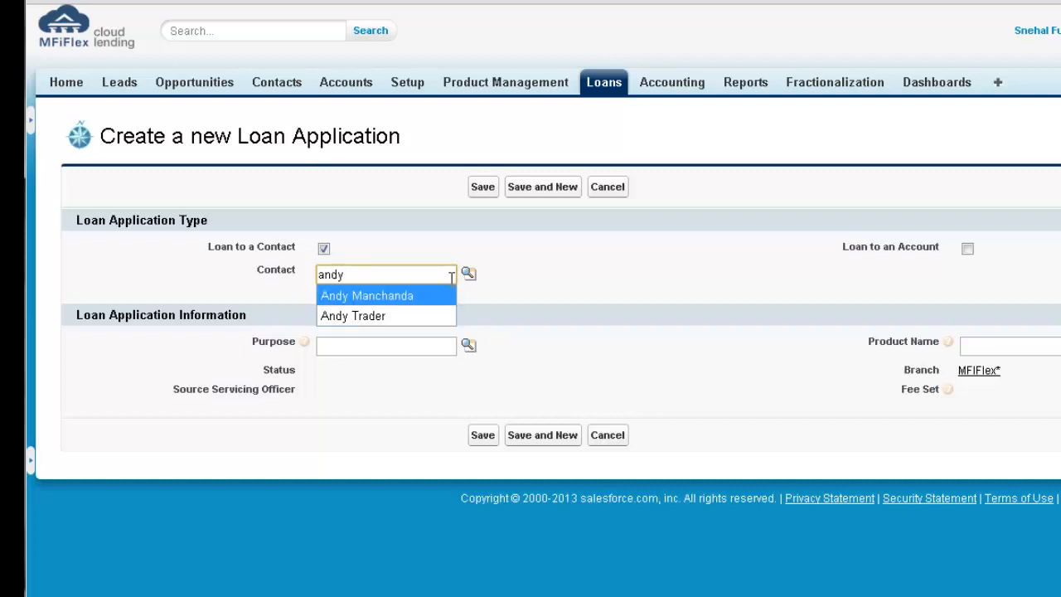
{"action": "left_click", "coordinate": [387, 321]}
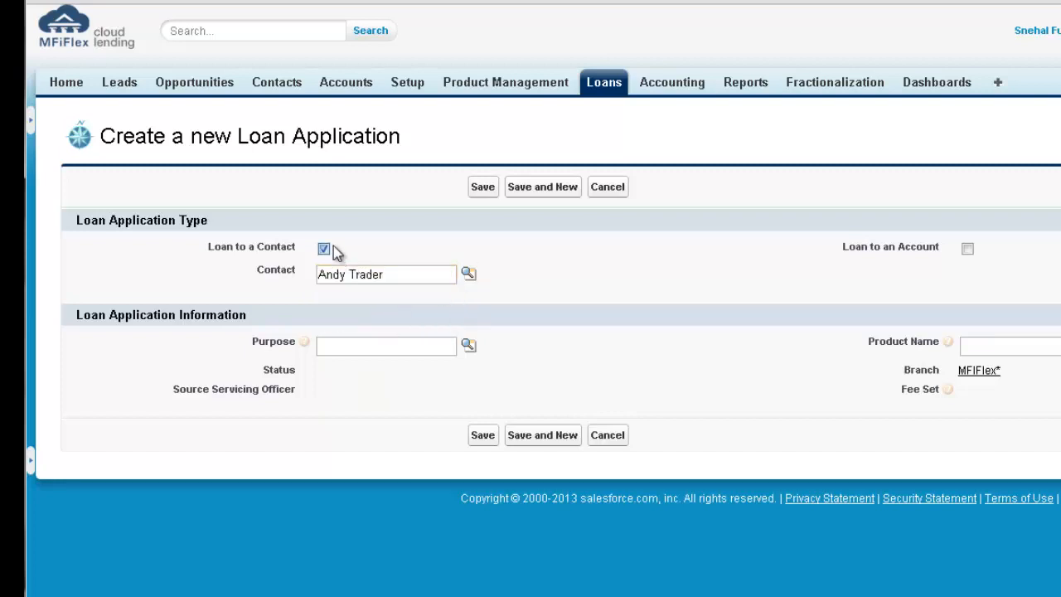
{"action": "left_click_drag", "start_coordinate": [393, 273], "coordinate": [260, 279]}
{"action": "key", "text": "BackSpace"}
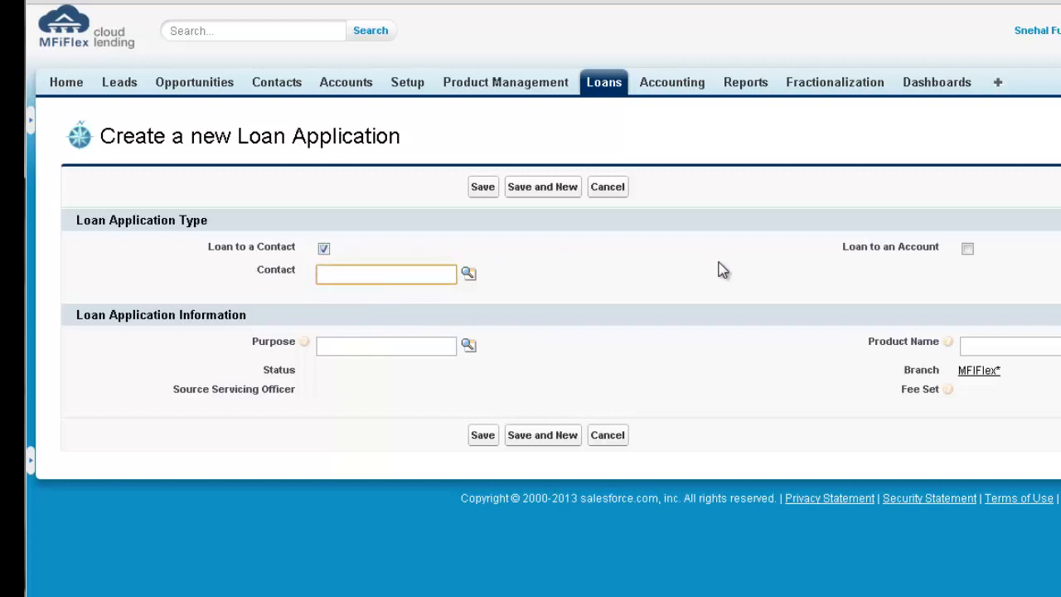
Switch the loan application type from a contact loan to an account loan
{"action": "left_click", "coordinate": [967, 248]}
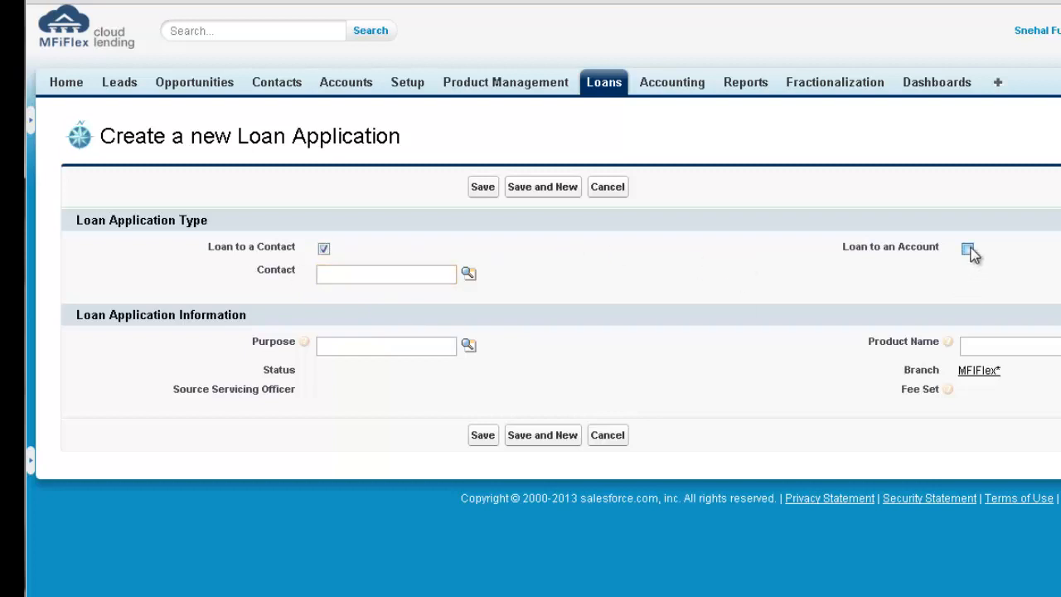
{"action": "left_click", "coordinate": [324, 250]}
{"action": "left_click", "coordinate": [967, 249]}
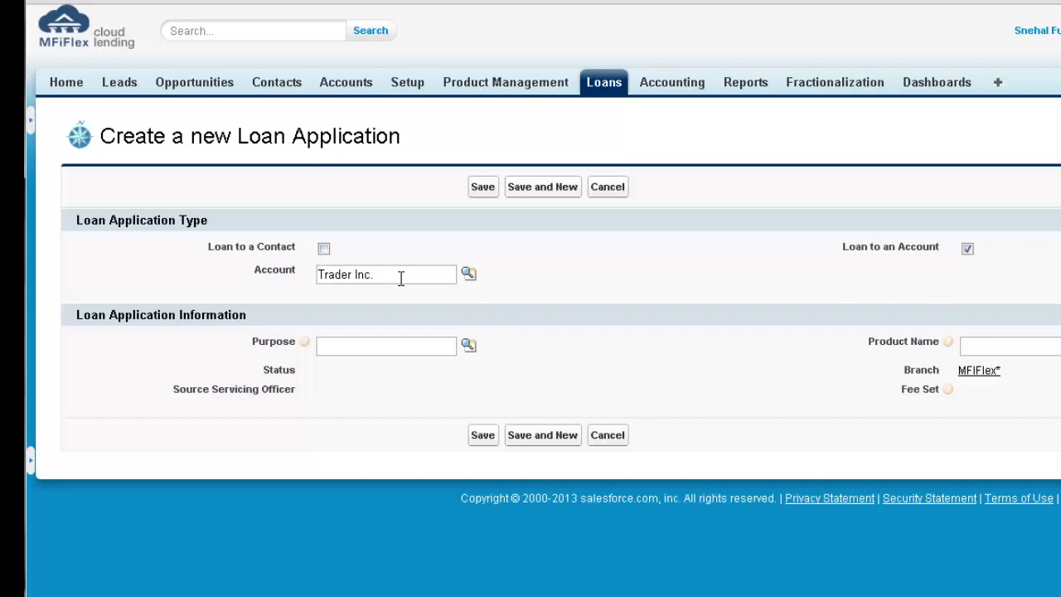
Set the application type to Loan to a Contact and select the Trader Inc. account's contact as borrower
{"action": "left_click", "coordinate": [324, 249]}
{"action": "left_click", "coordinate": [363, 277]}
{"action": "type", "text": "an"}
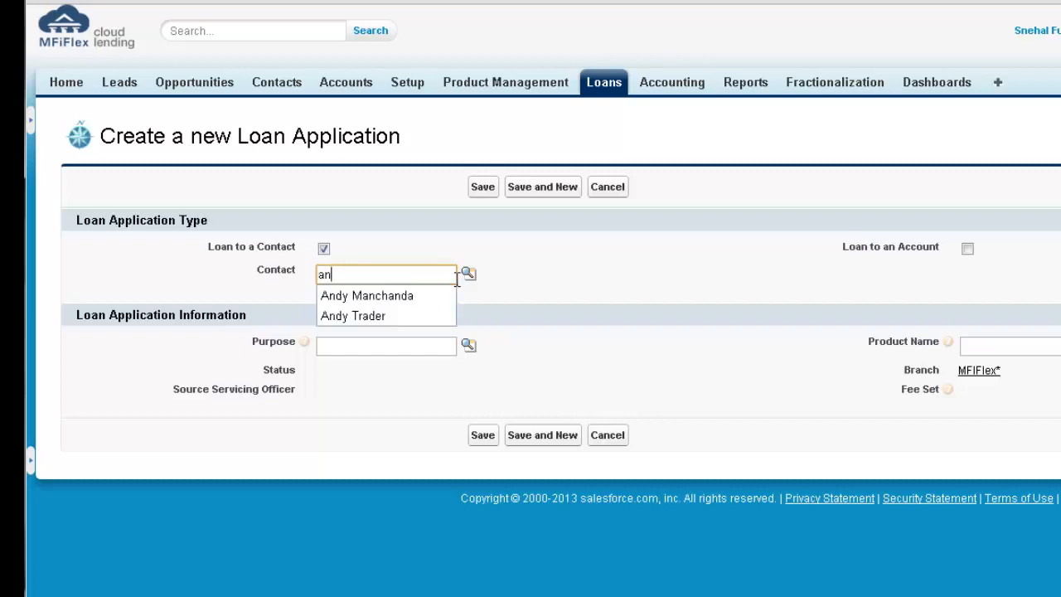
{"action": "type", "text": "dy"}
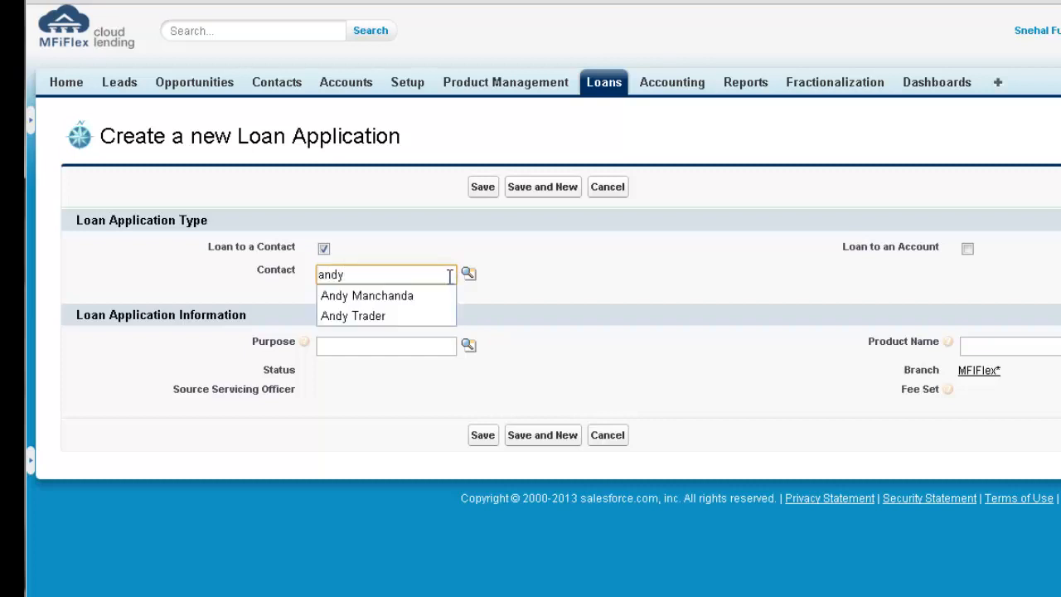
{"action": "left_click", "coordinate": [388, 316]}
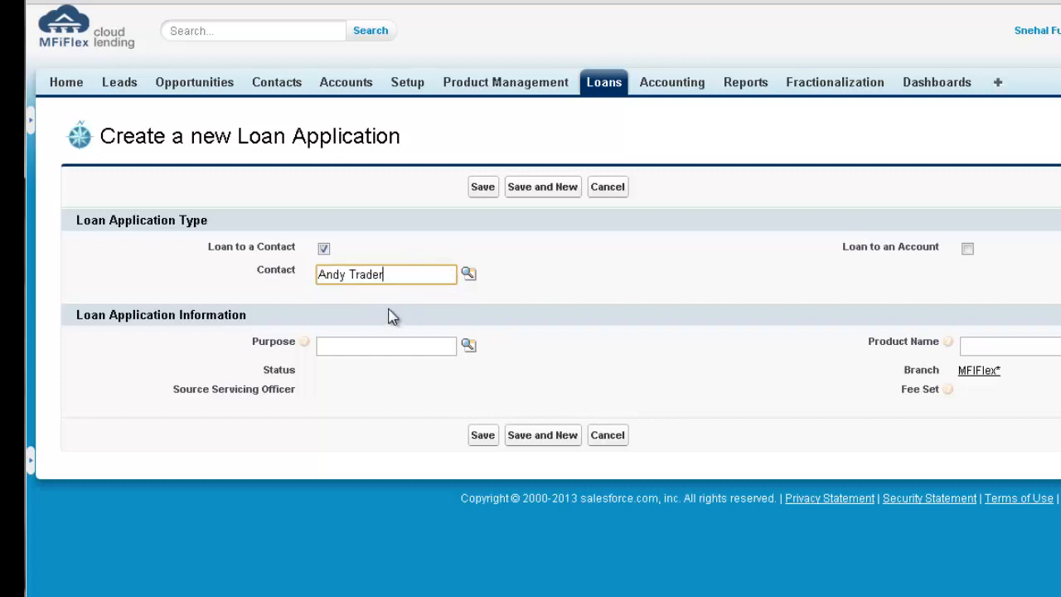
Look up and assign the loan purpose Personal and the loan product LP1
{"action": "left_click", "coordinate": [469, 346]}
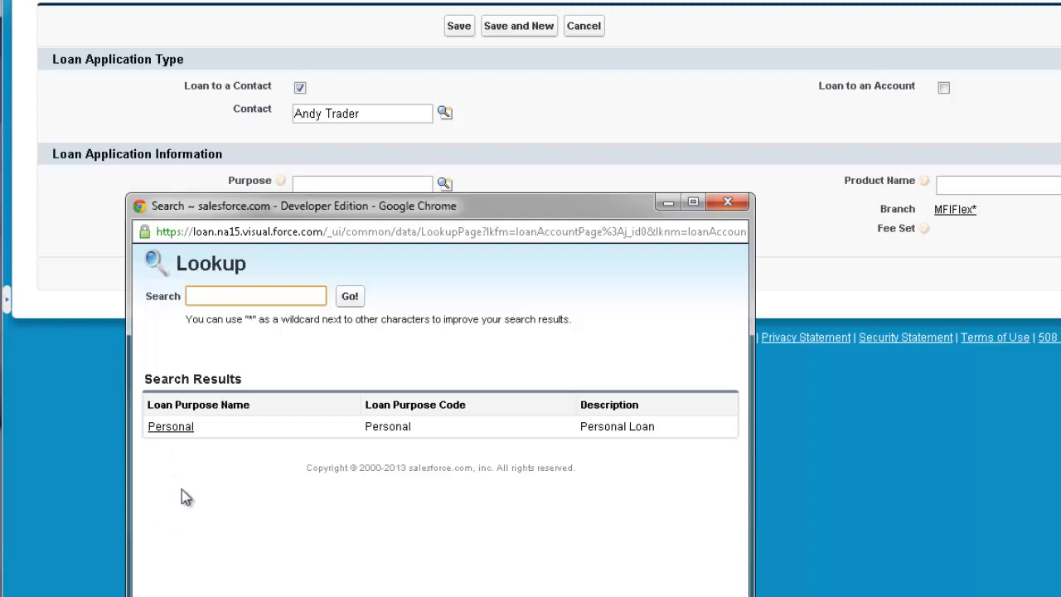
{"action": "left_click", "coordinate": [179, 427]}
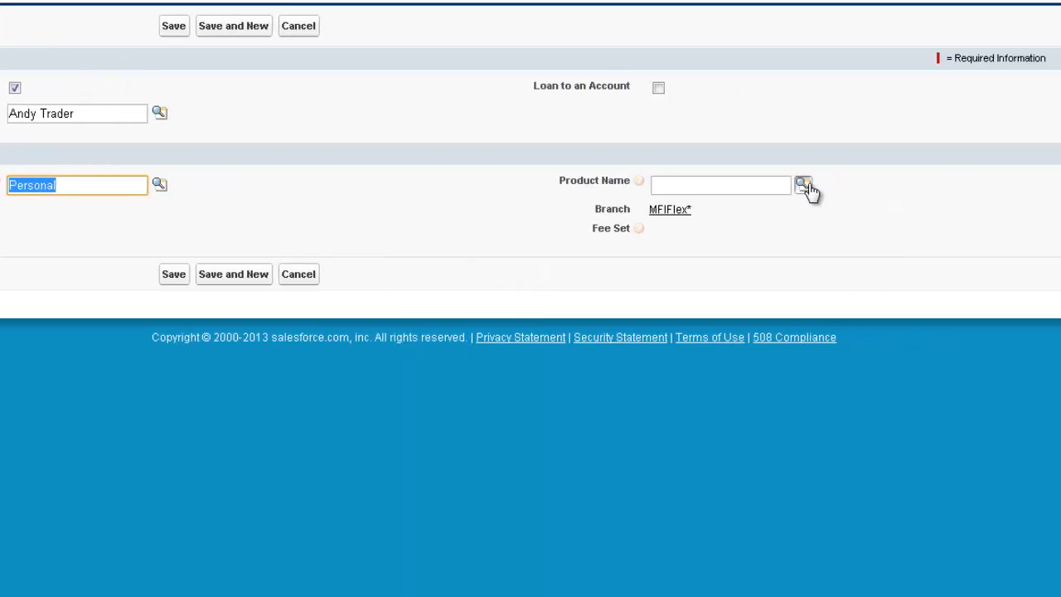
{"action": "left_click", "coordinate": [803, 184]}
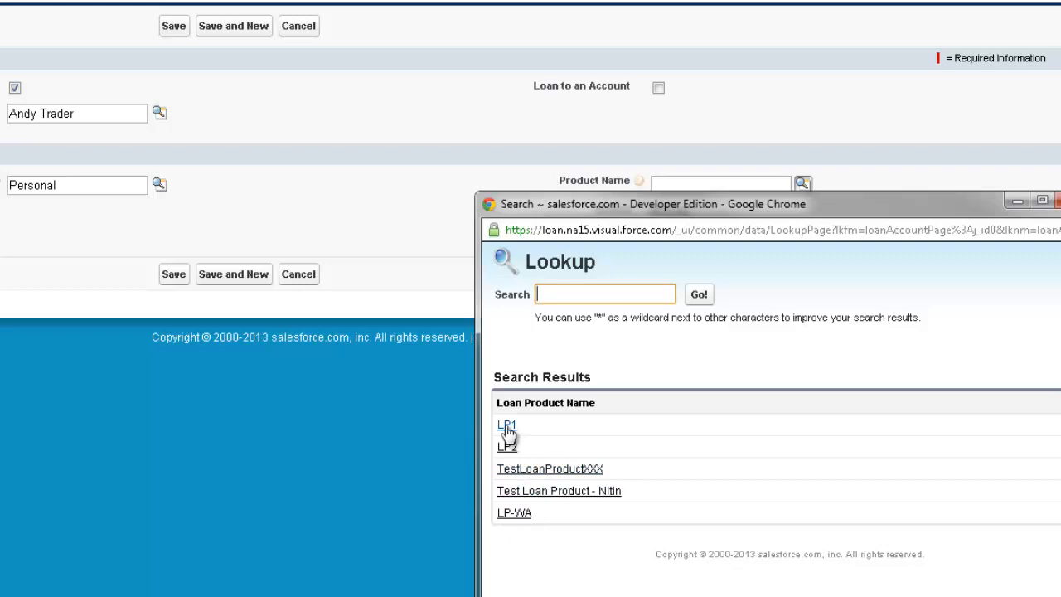
{"action": "left_click", "coordinate": [506, 425]}
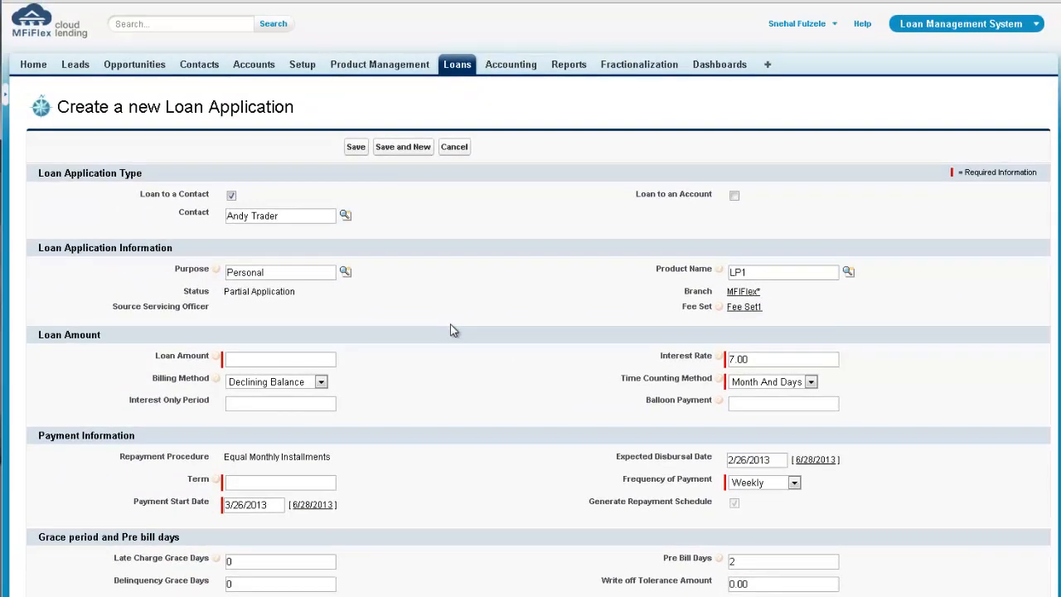
Set the loan amount to 1000 and the interest rate to 15.00
{"action": "scroll", "coordinate": [448, 333], "scroll_direction": "down", "scroll_amount": 2}
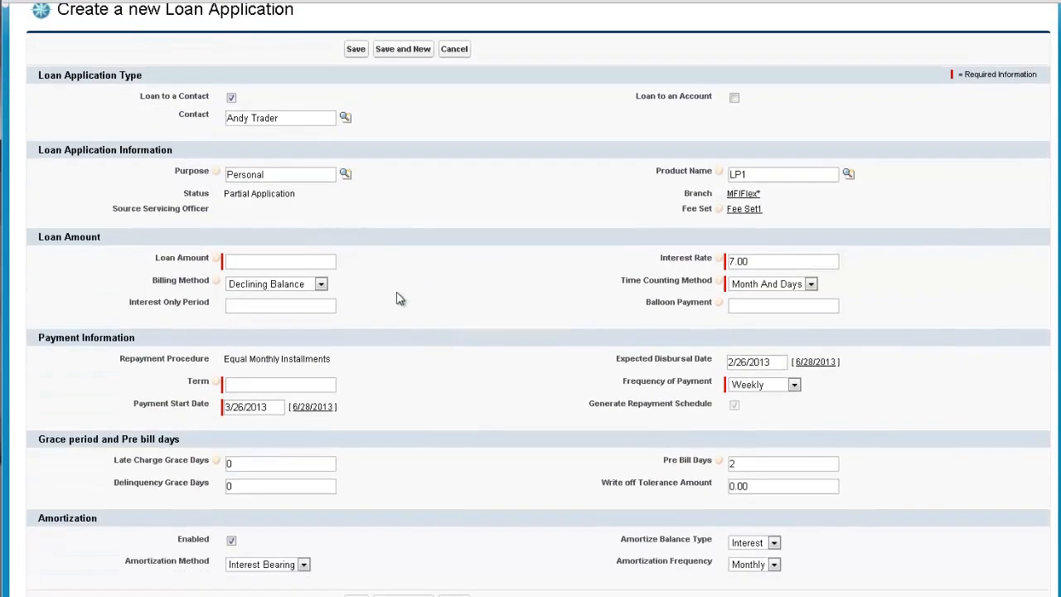
{"action": "left_click", "coordinate": [255, 261]}
{"action": "type", "text": "1000"}
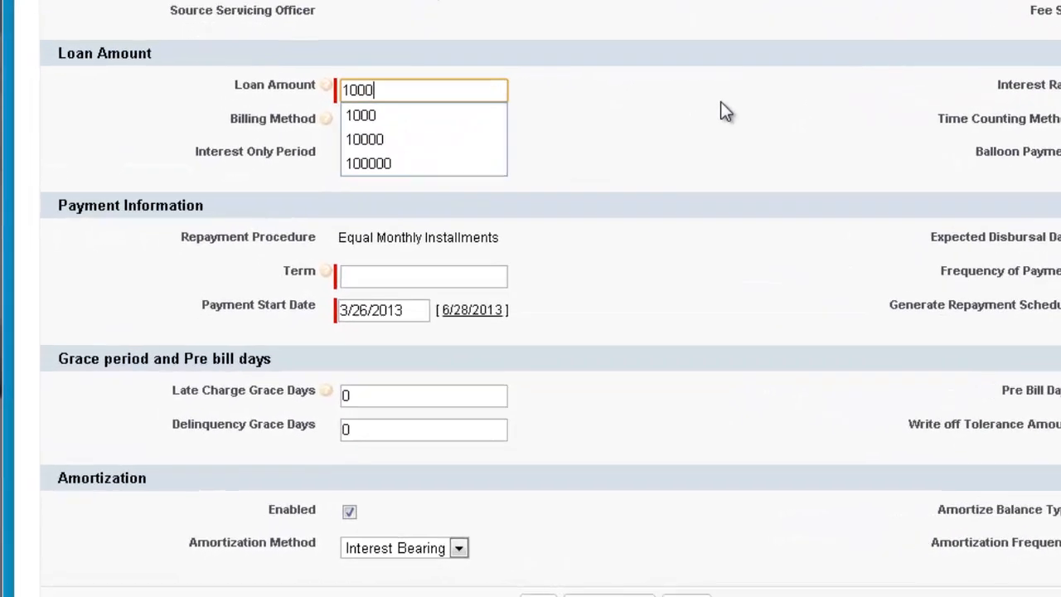
{"action": "key", "text": "Tab"}
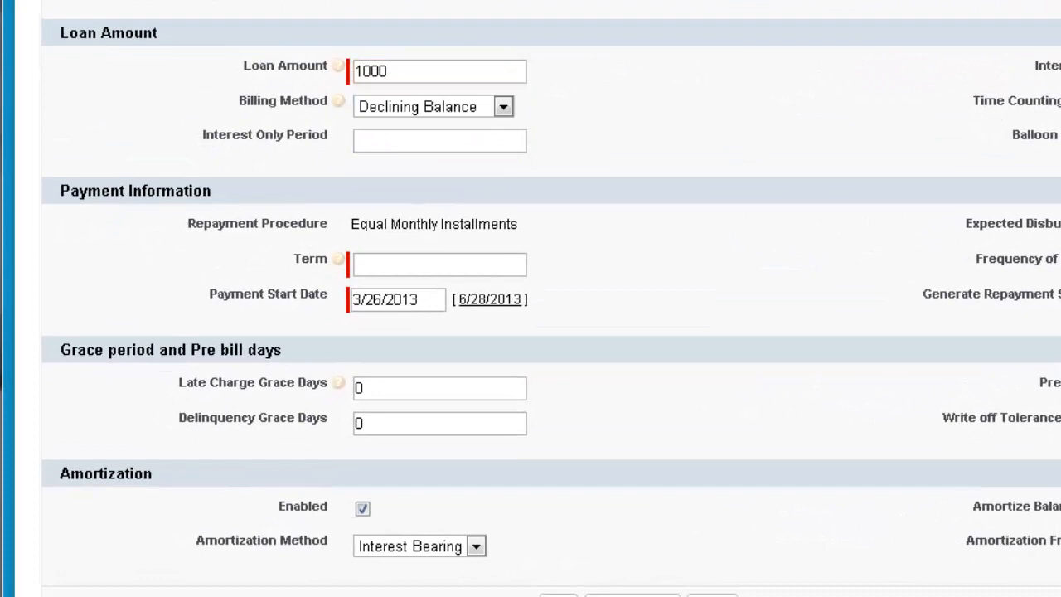
{"action": "type", "text": "1"}
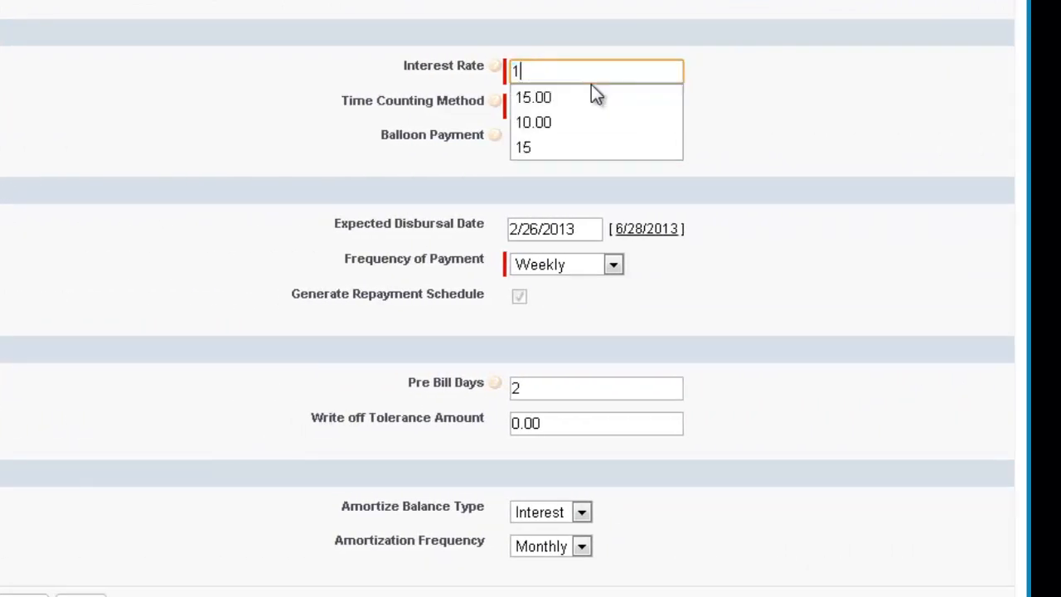
{"action": "type", "text": "5.00"}
{"action": "key", "text": "Tab"}
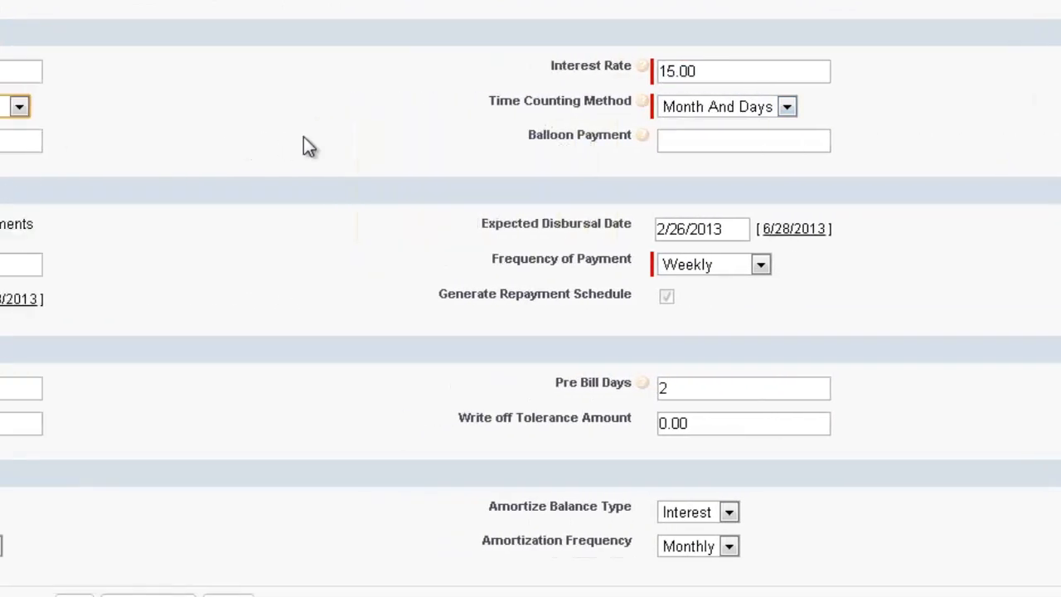
Choose Declining Balance as the billing method and Month And Days as the time counting method
{"action": "left_click", "coordinate": [18, 106]}
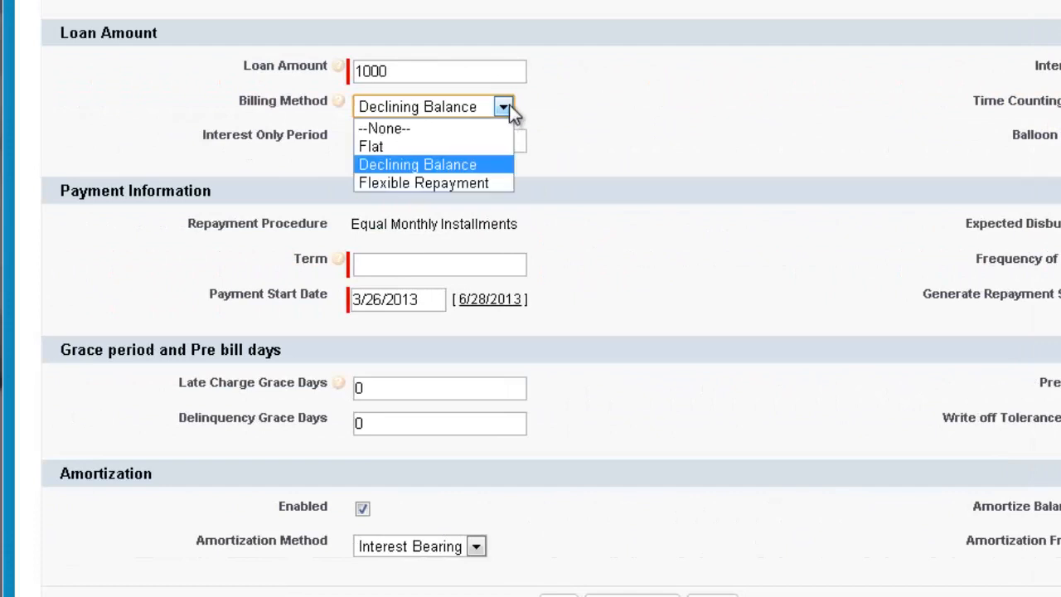
{"action": "left_click", "coordinate": [486, 164]}
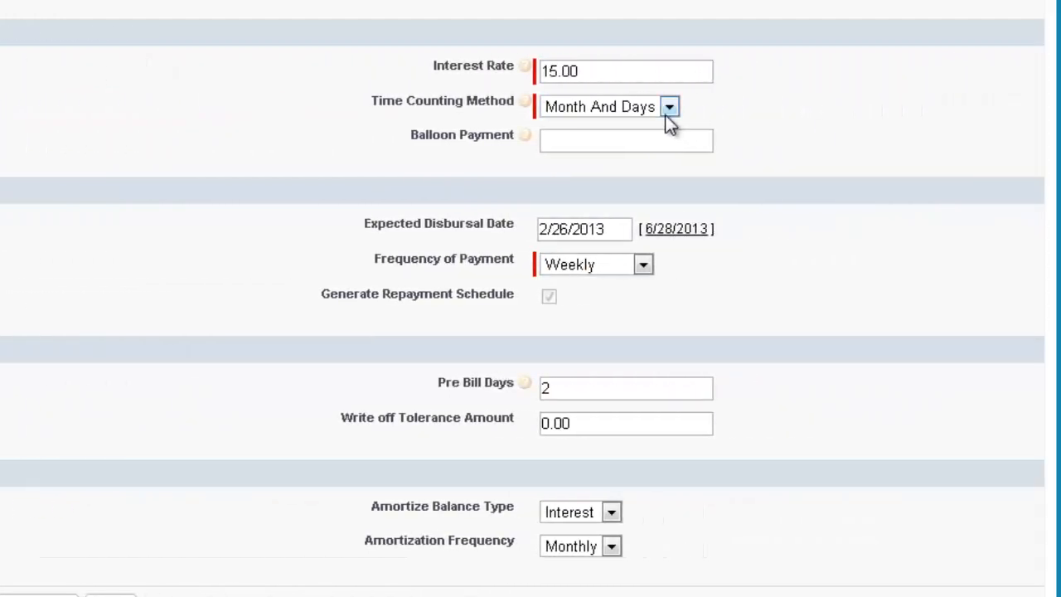
{"action": "left_click", "coordinate": [670, 105]}
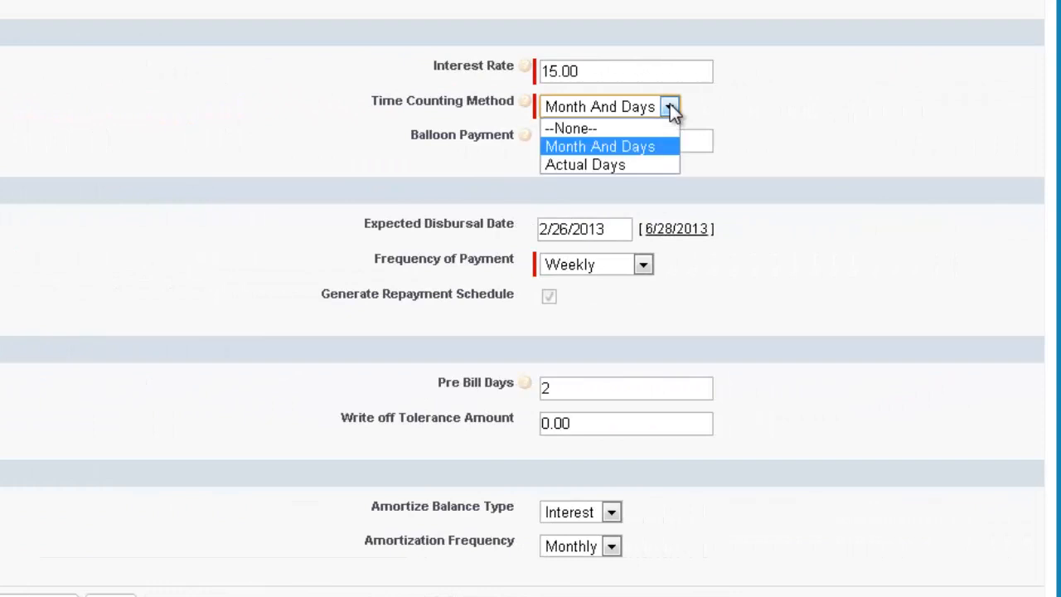
{"action": "left_click", "coordinate": [654, 147]}
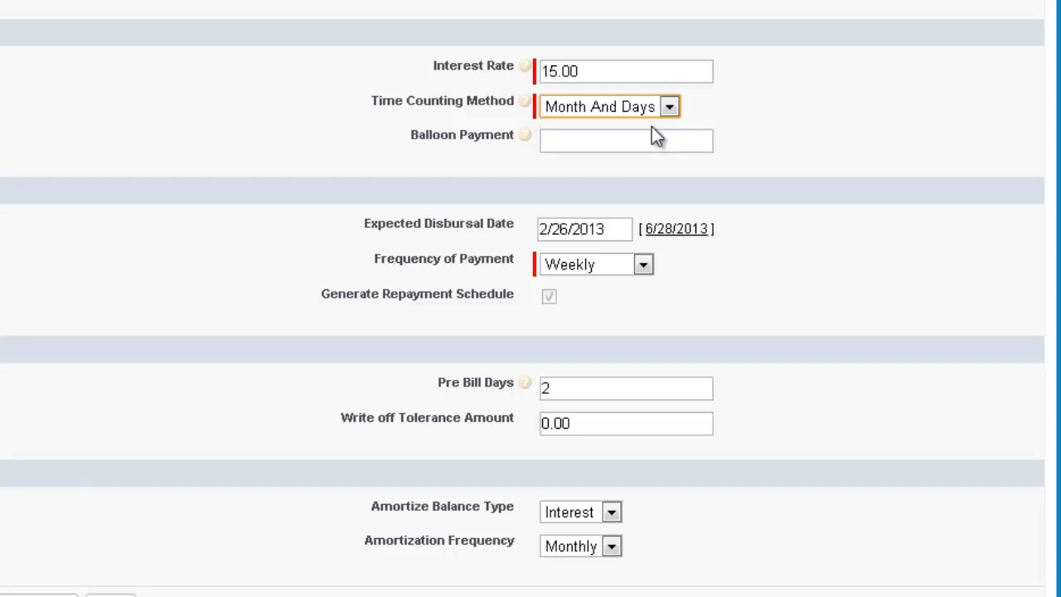
Try Actual Days as the time counting method, and return it to Month And Days
{"action": "left_click", "coordinate": [668, 107]}
{"action": "left_click", "coordinate": [644, 163]}
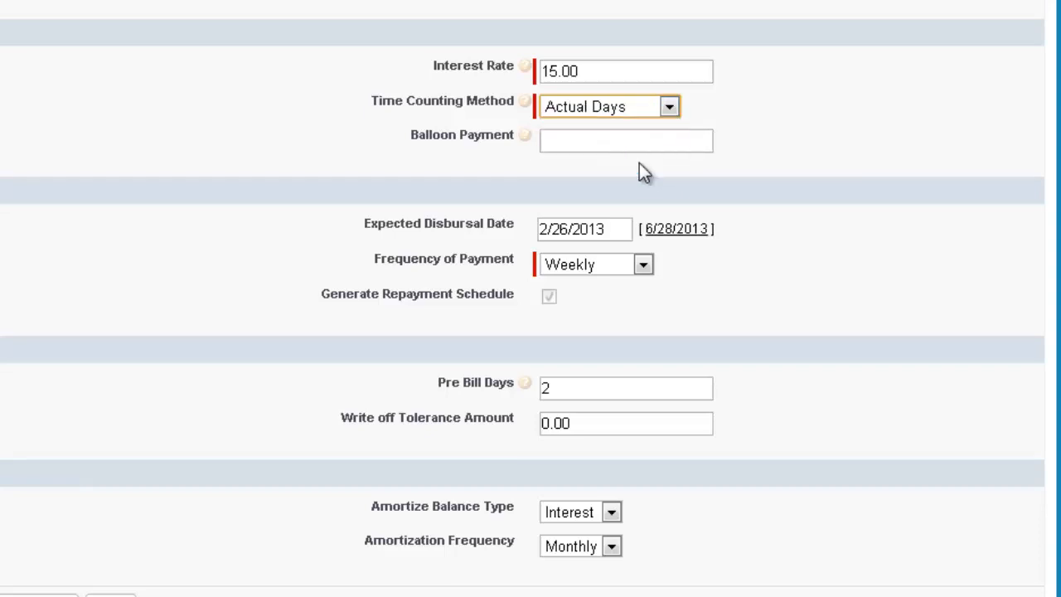
{"action": "left_click", "coordinate": [668, 108]}
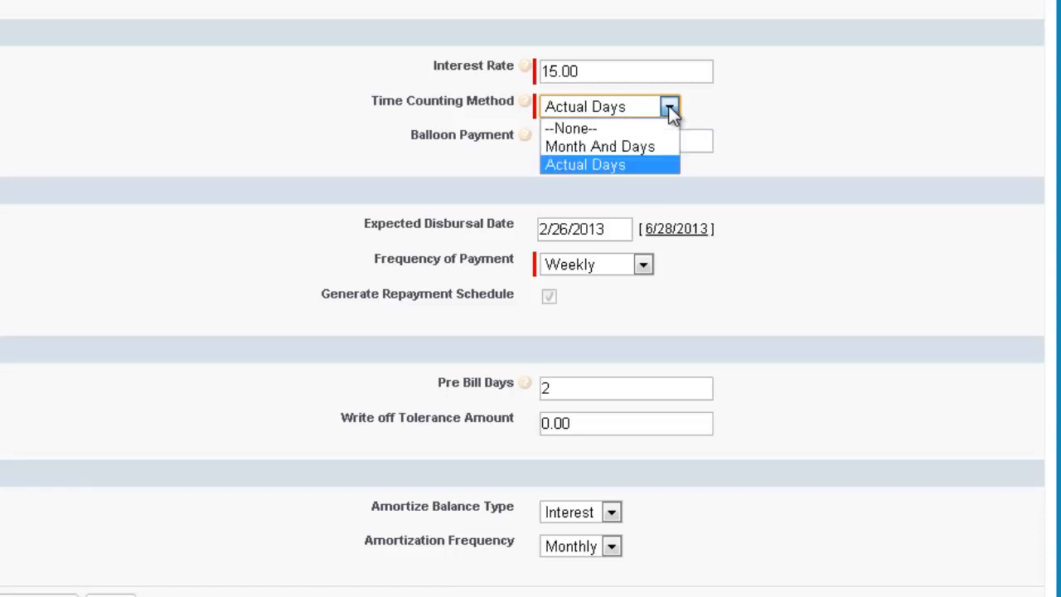
{"action": "left_click", "coordinate": [635, 146]}
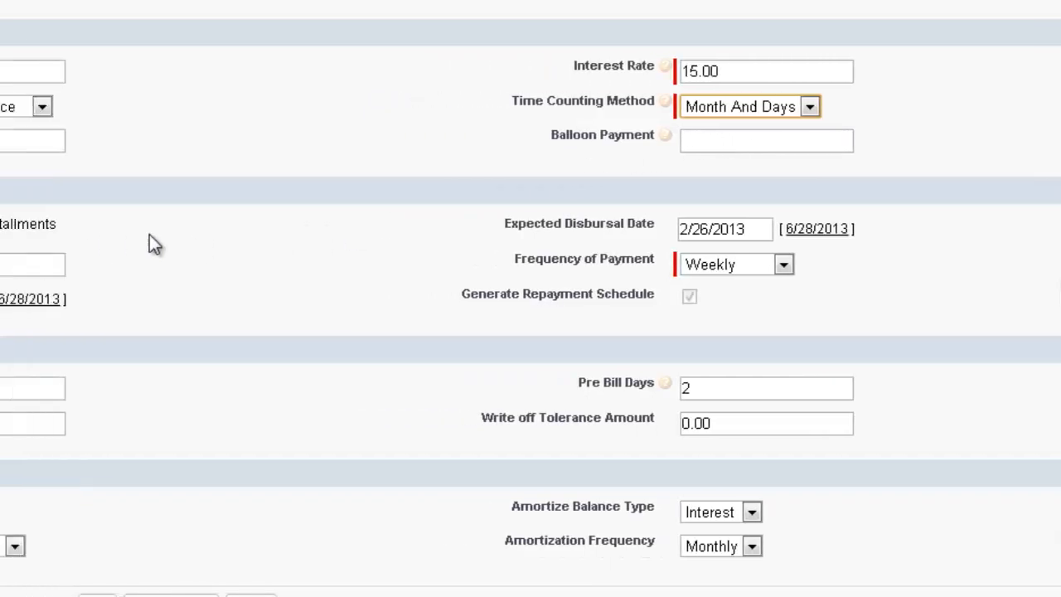
Set the loan term to 12 and the frequency of payment to Monthly
{"action": "left_click", "coordinate": [391, 264]}
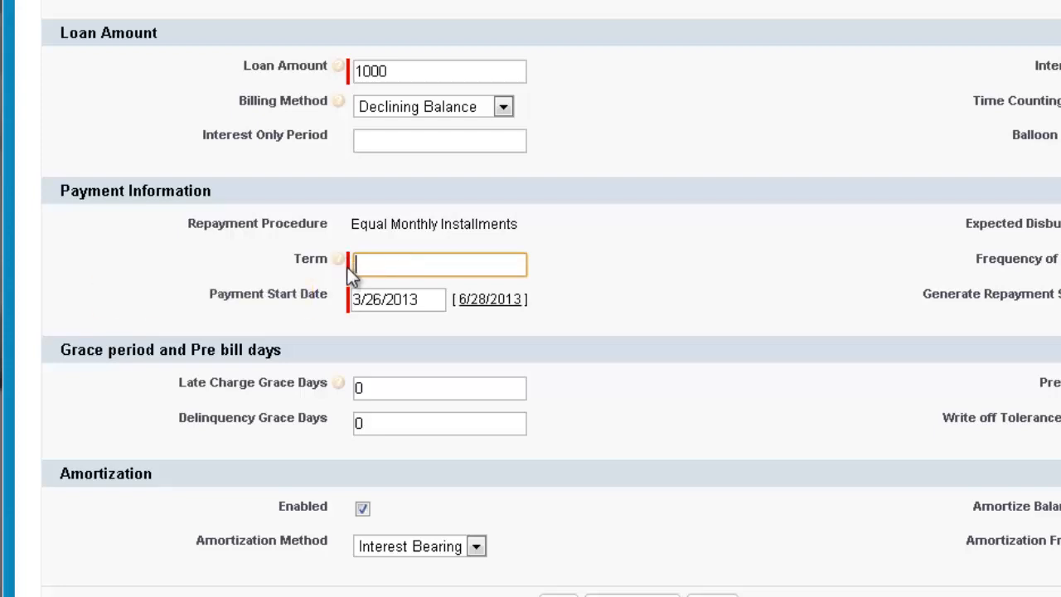
{"action": "type", "text": "12"}
{"action": "key", "text": "Tab"}
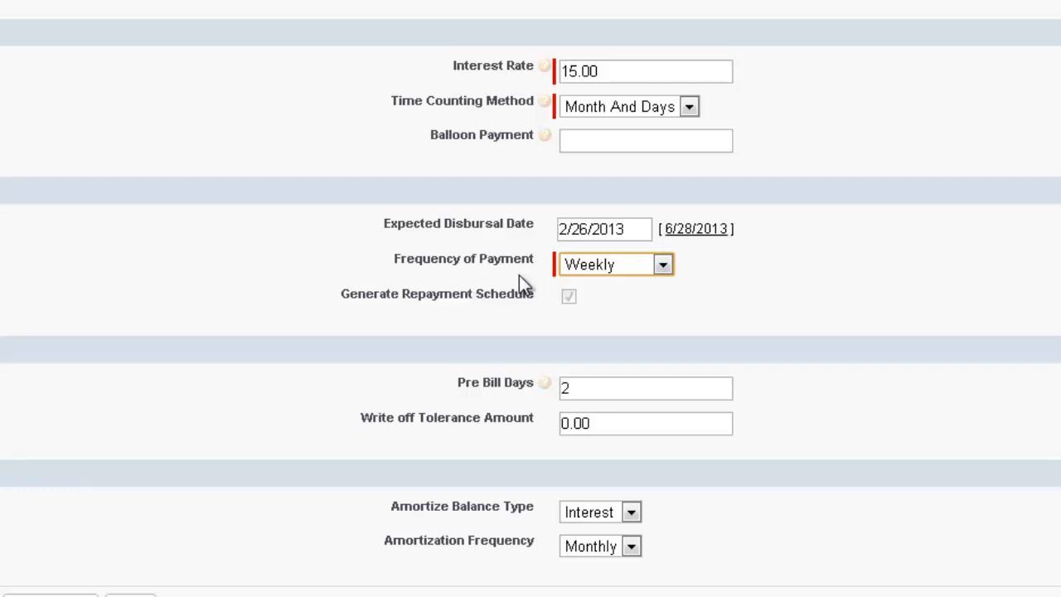
{"action": "left_click", "coordinate": [663, 263]}
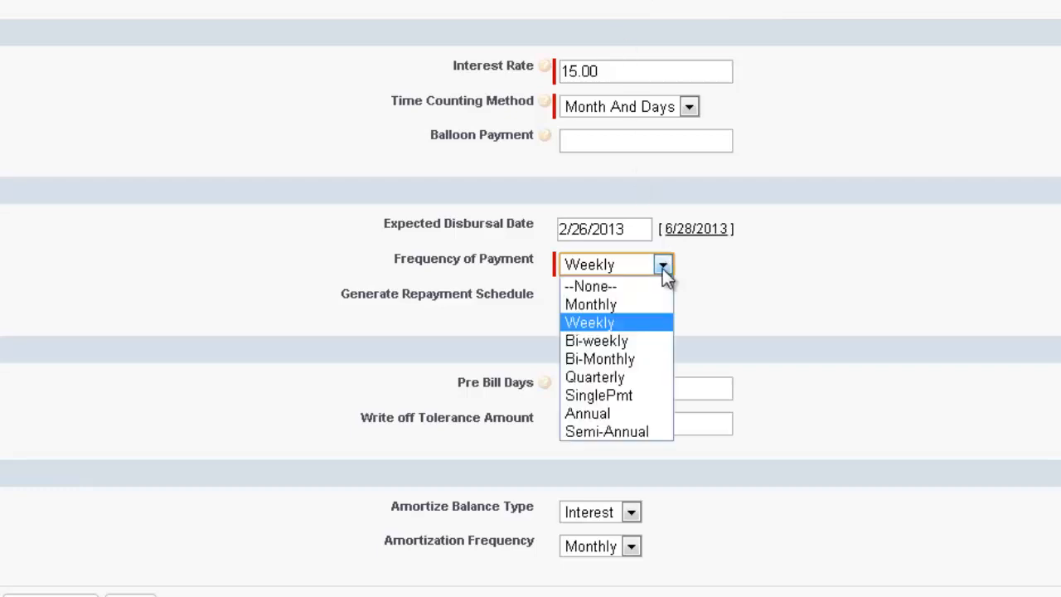
{"action": "left_click", "coordinate": [615, 303]}
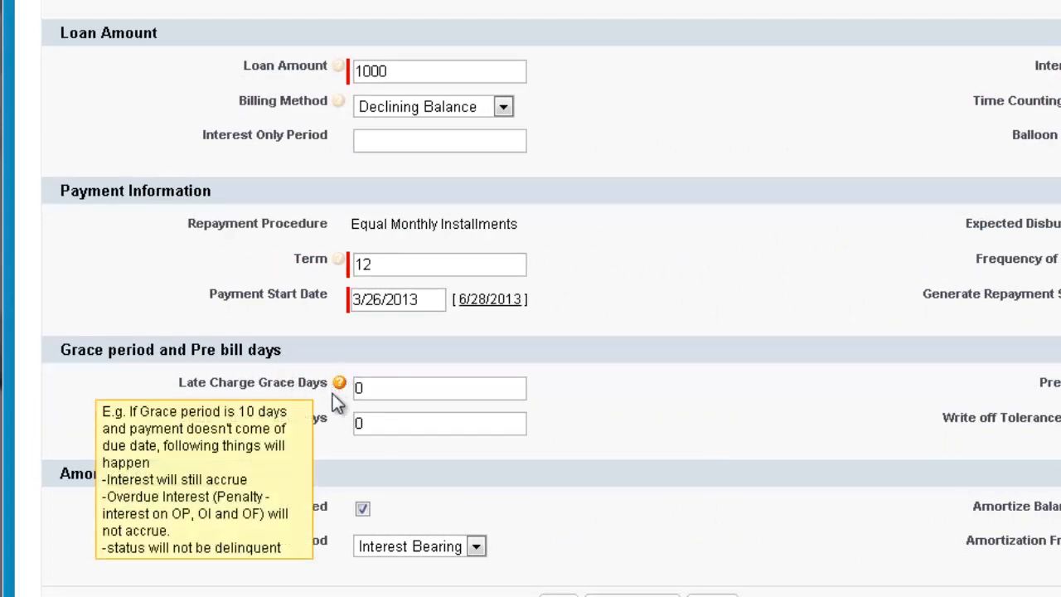
{"action": "mouse_move", "coordinate": [351, 390]}
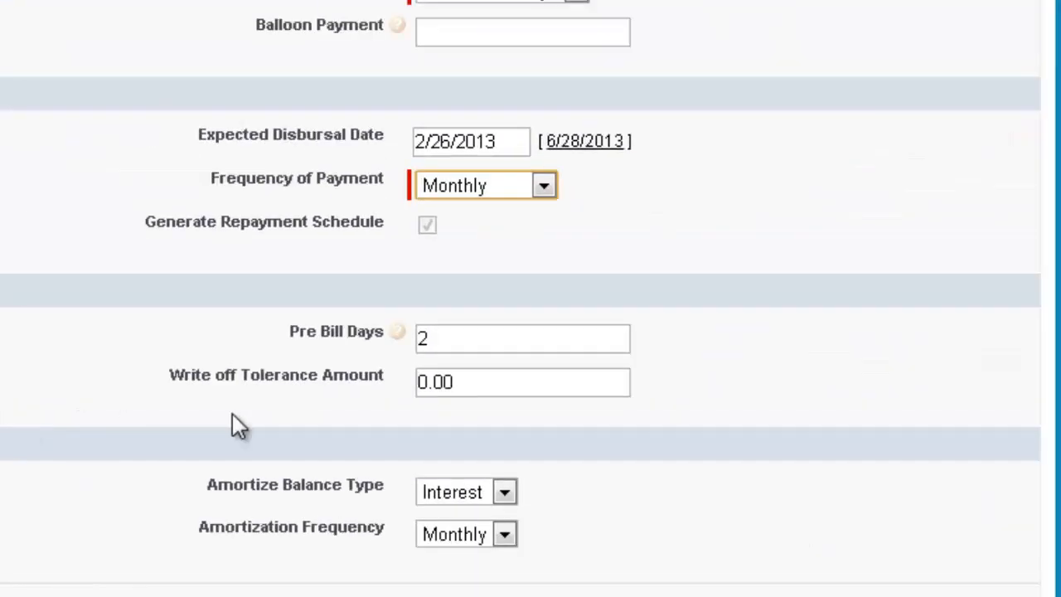
{"action": "mouse_move", "coordinate": [400, 331]}
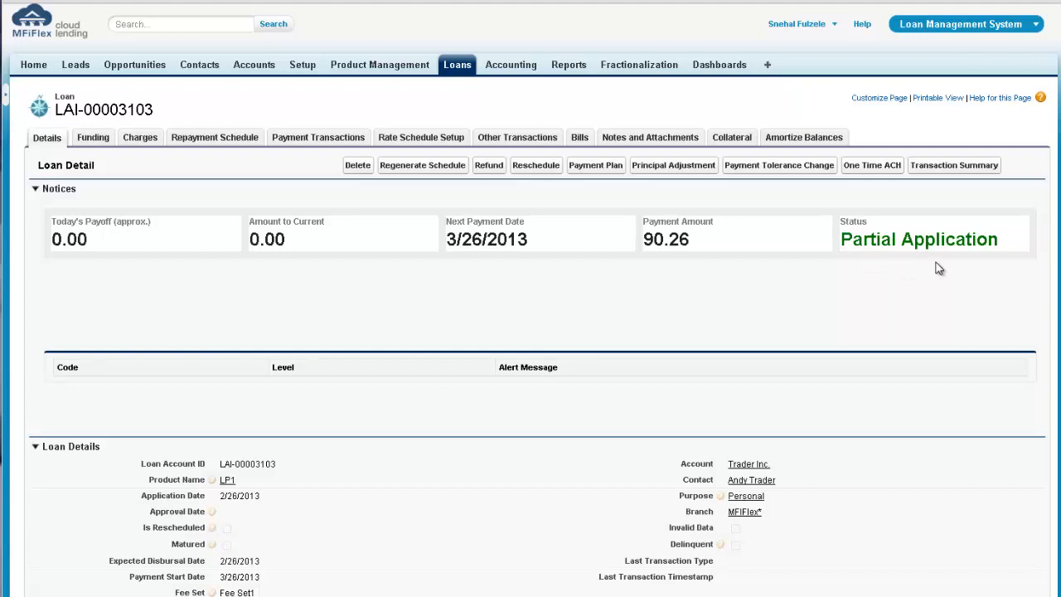
Submit the new loan for approval, sending it to the VP, International Sales user as next approver
{"action": "scroll", "coordinate": [530, 331], "scroll_direction": "down", "scroll_amount": 15}
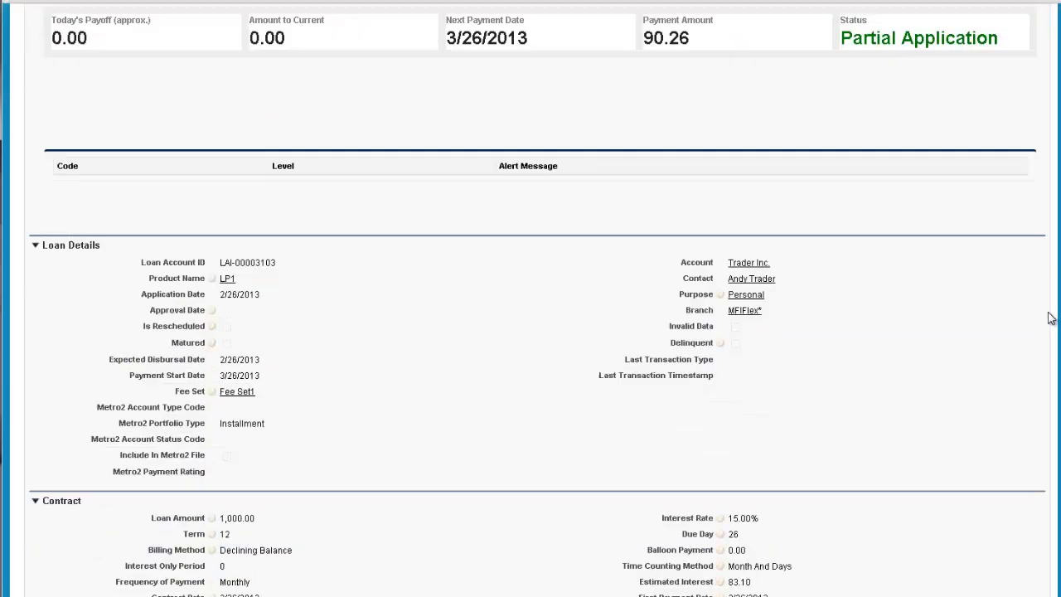
{"action": "scroll", "coordinate": [531, 331], "scroll_direction": "down", "scroll_amount": 2}
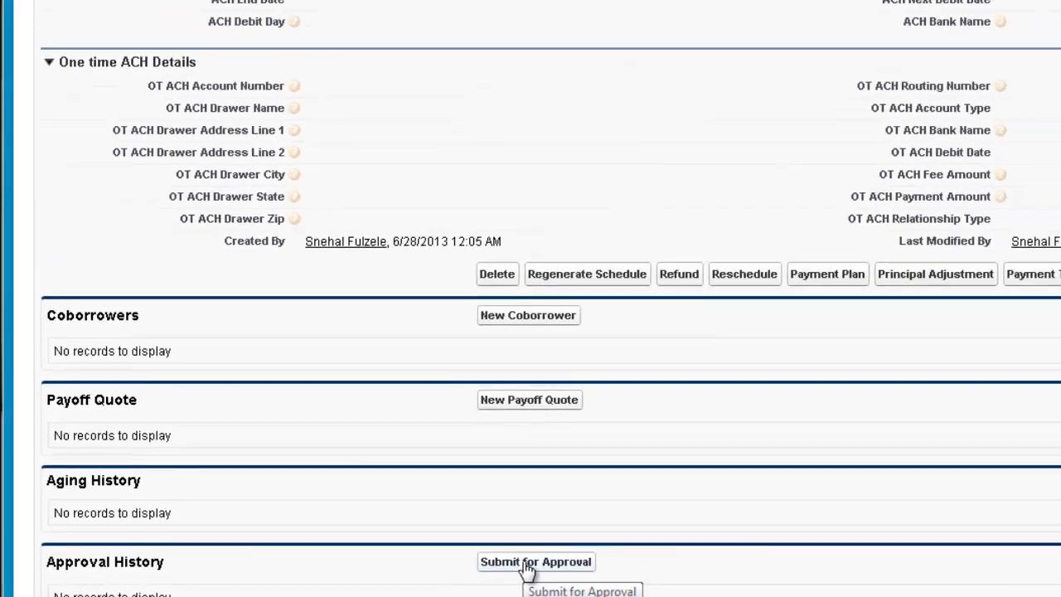
{"action": "left_click", "coordinate": [755, 547]}
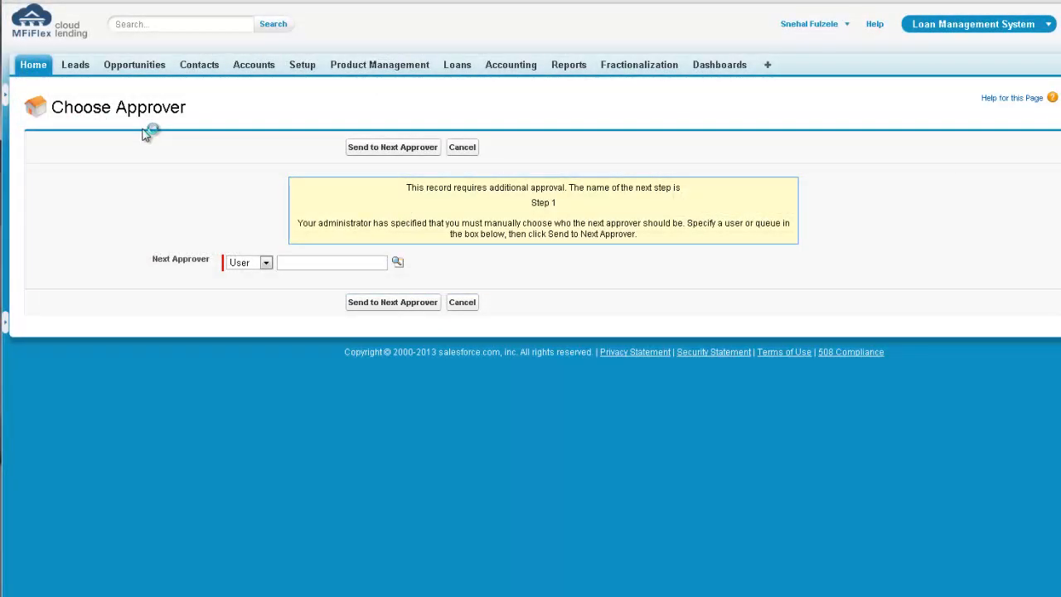
{"action": "left_click", "coordinate": [397, 262]}
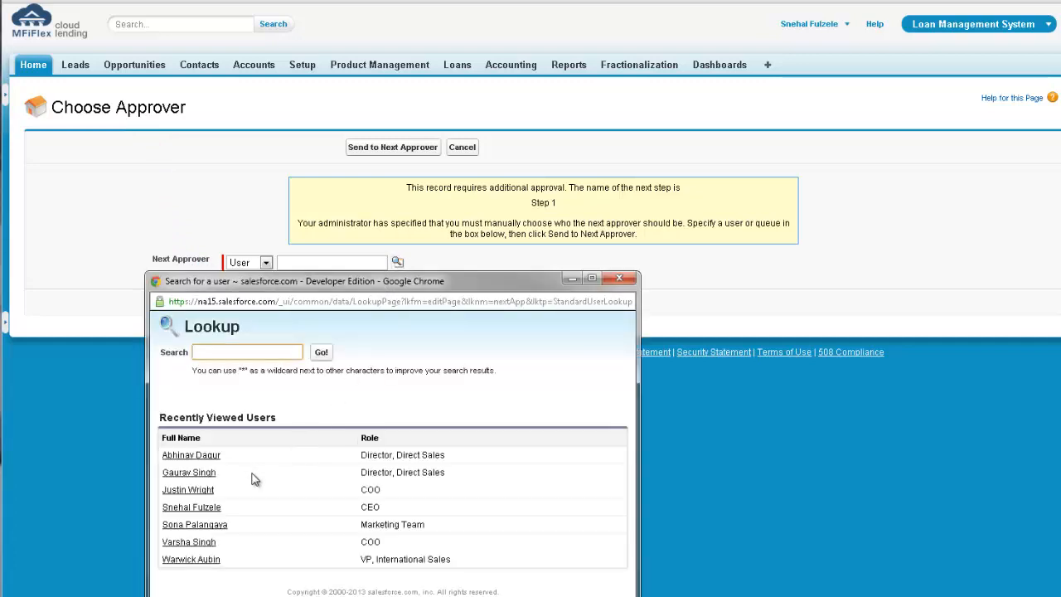
{"action": "left_click", "coordinate": [204, 559]}
{"action": "left_click", "coordinate": [402, 303]}
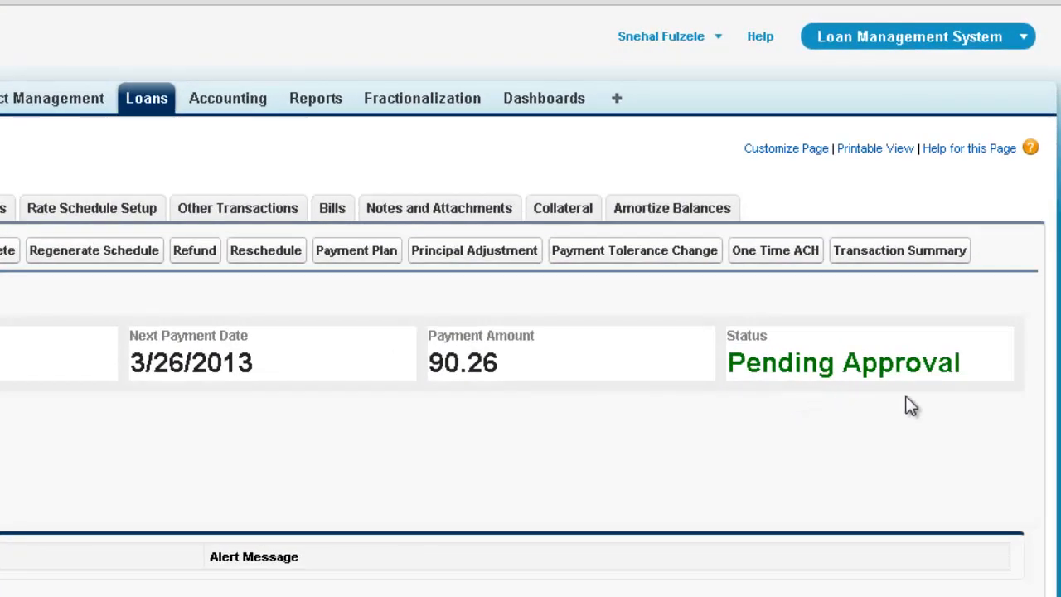
Open the pending Step 1 request in the loan's approval history and approve it without comments
{"action": "left_click_drag", "start_coordinate": [1059, 220], "coordinate": [1059, 572]}
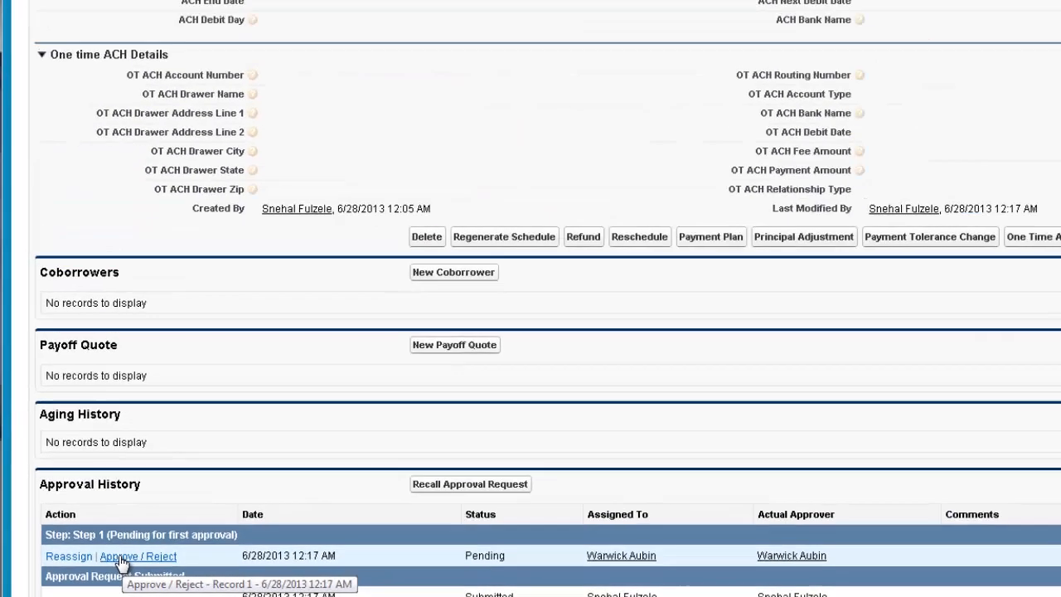
{"action": "left_click", "coordinate": [212, 527]}
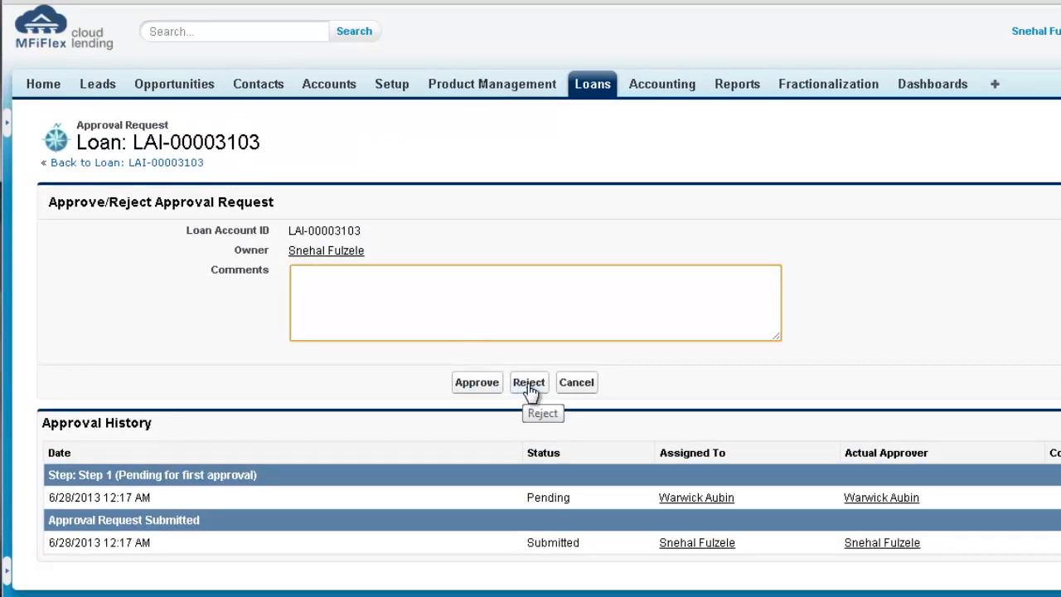
{"action": "left_click", "coordinate": [477, 383]}
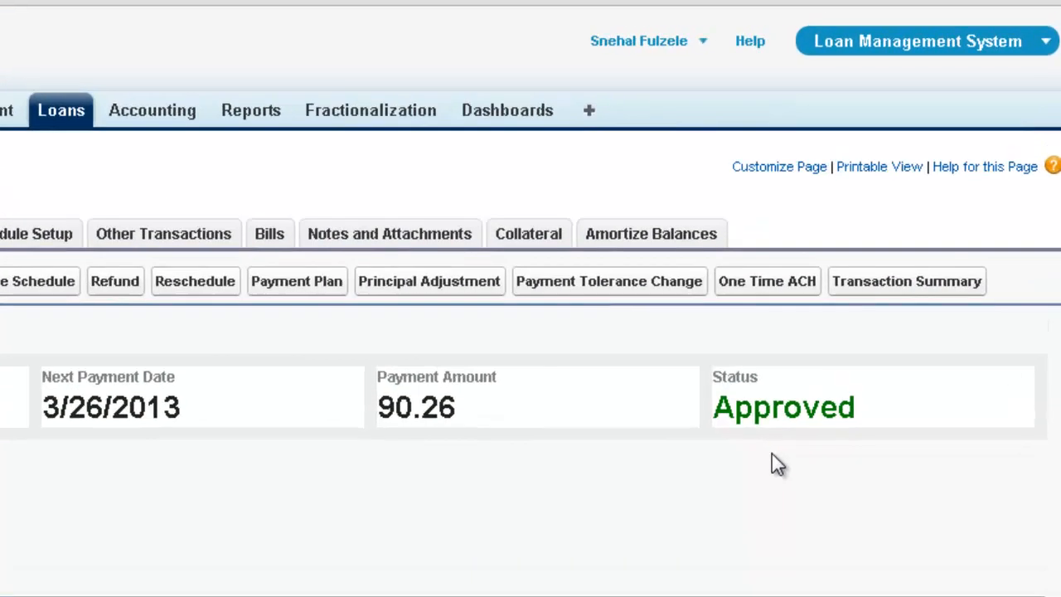